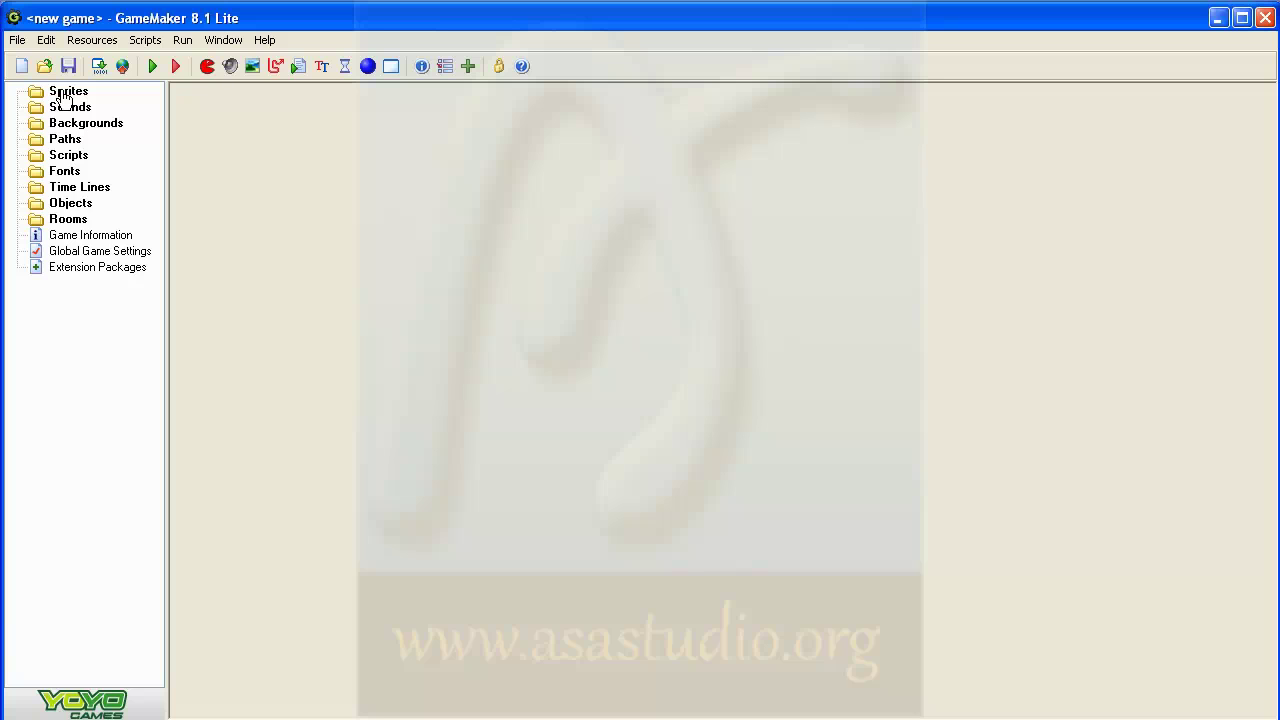
- Create a new sprite and name it player
{"action": "right_click", "coordinate": [58, 95]}
{"action": "left_click", "coordinate": [78, 101]}
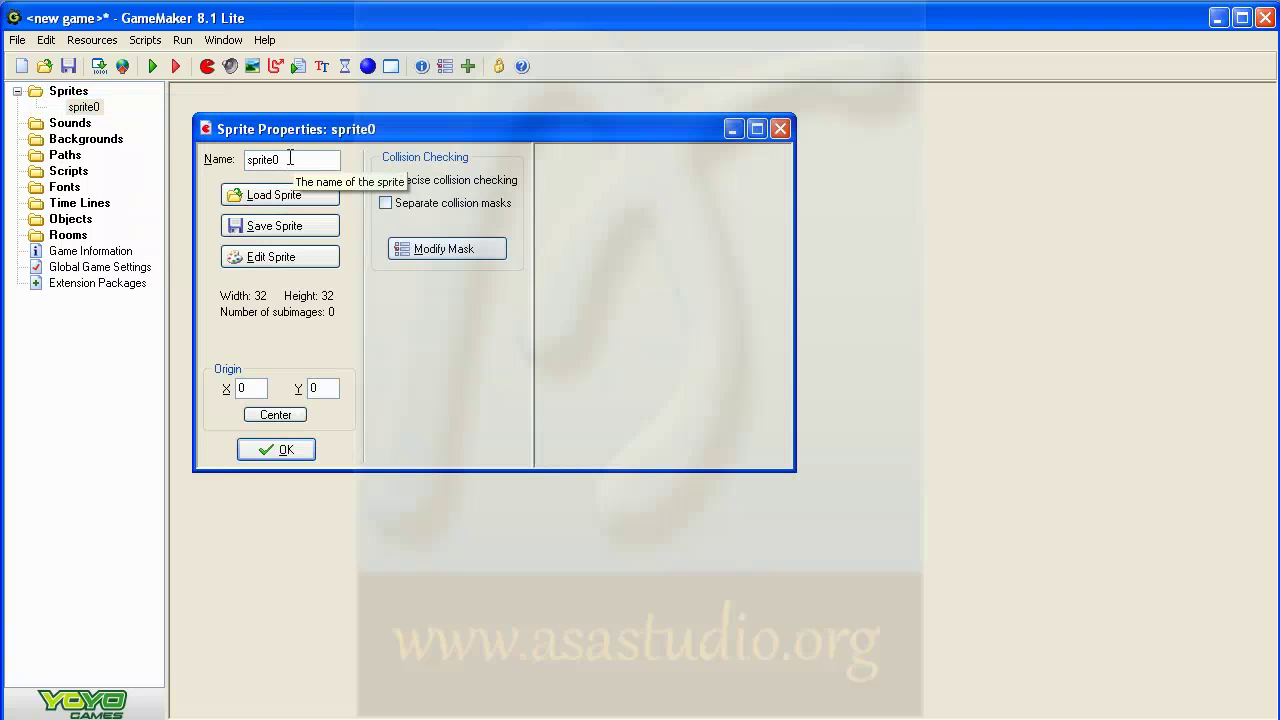
{"action": "left_click_drag", "start_coordinate": [289, 158], "coordinate": [216, 158]}
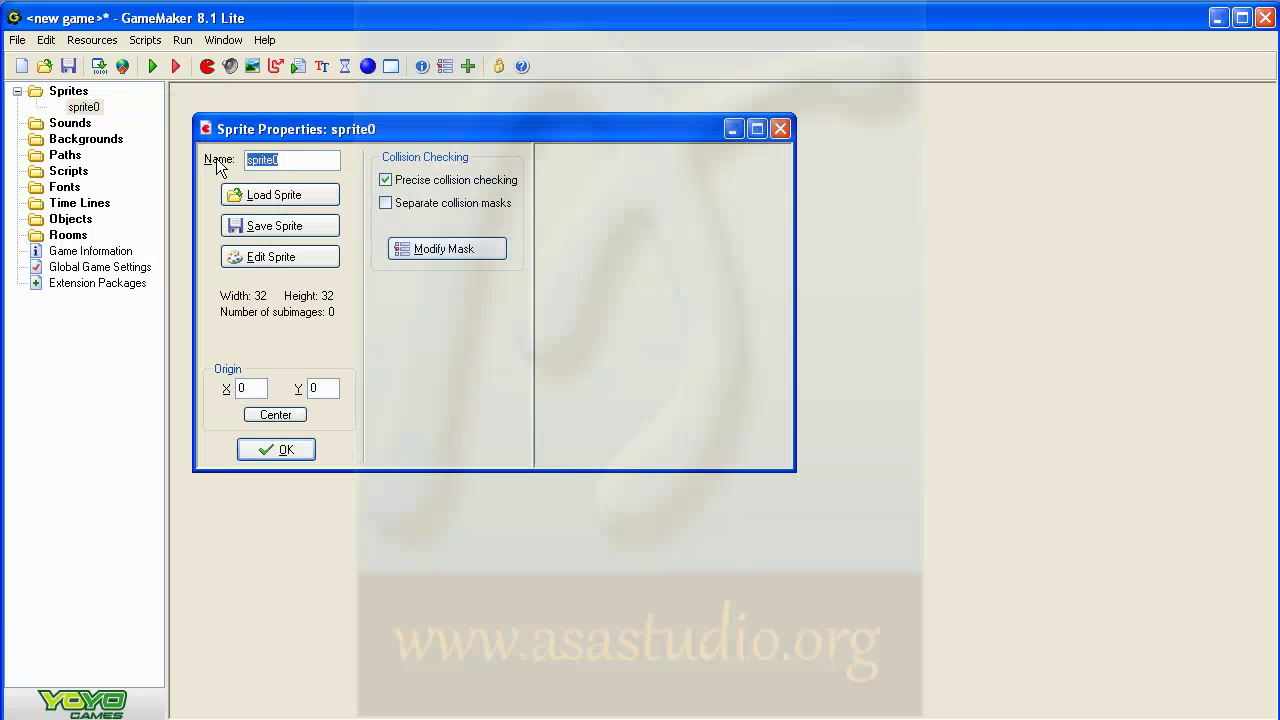
{"action": "type", "text": "p;"}
{"action": "key", "text": "BackSpace"}
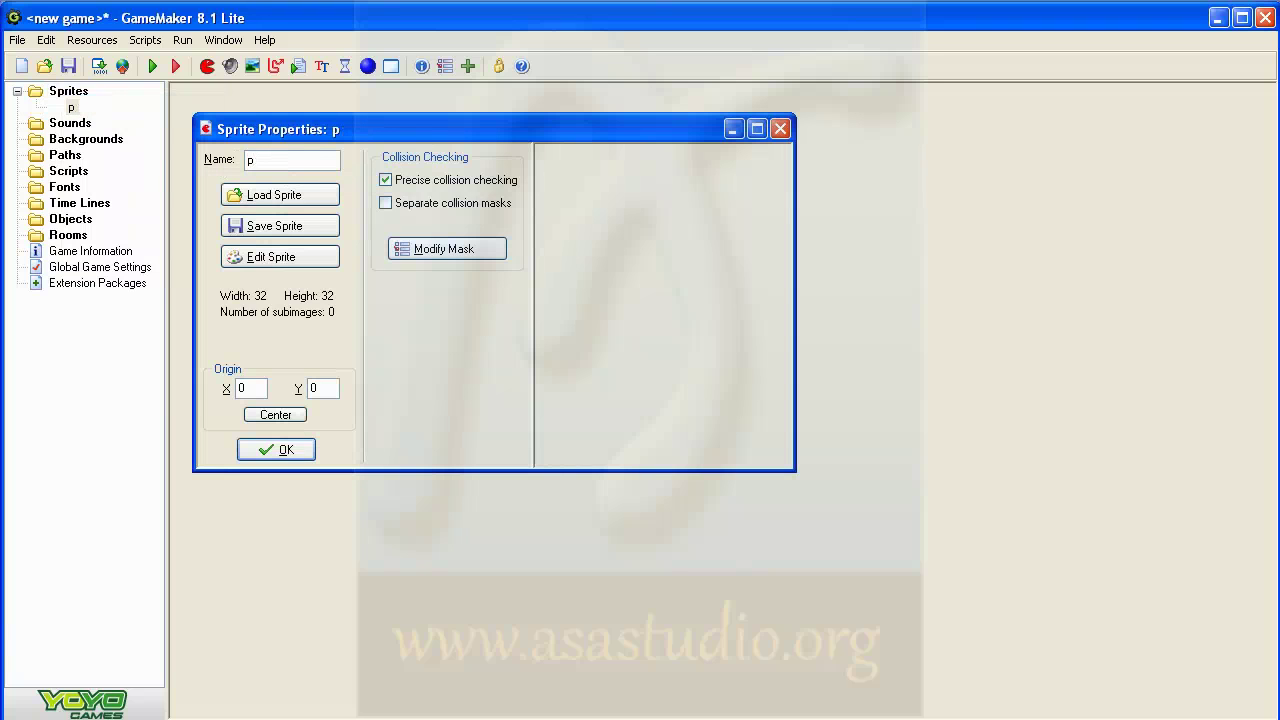
{"action": "type", "text": "layer"}
- Edit the player sprite and create a blank image 40 wide and 40 high
{"action": "left_click", "coordinate": [272, 257]}
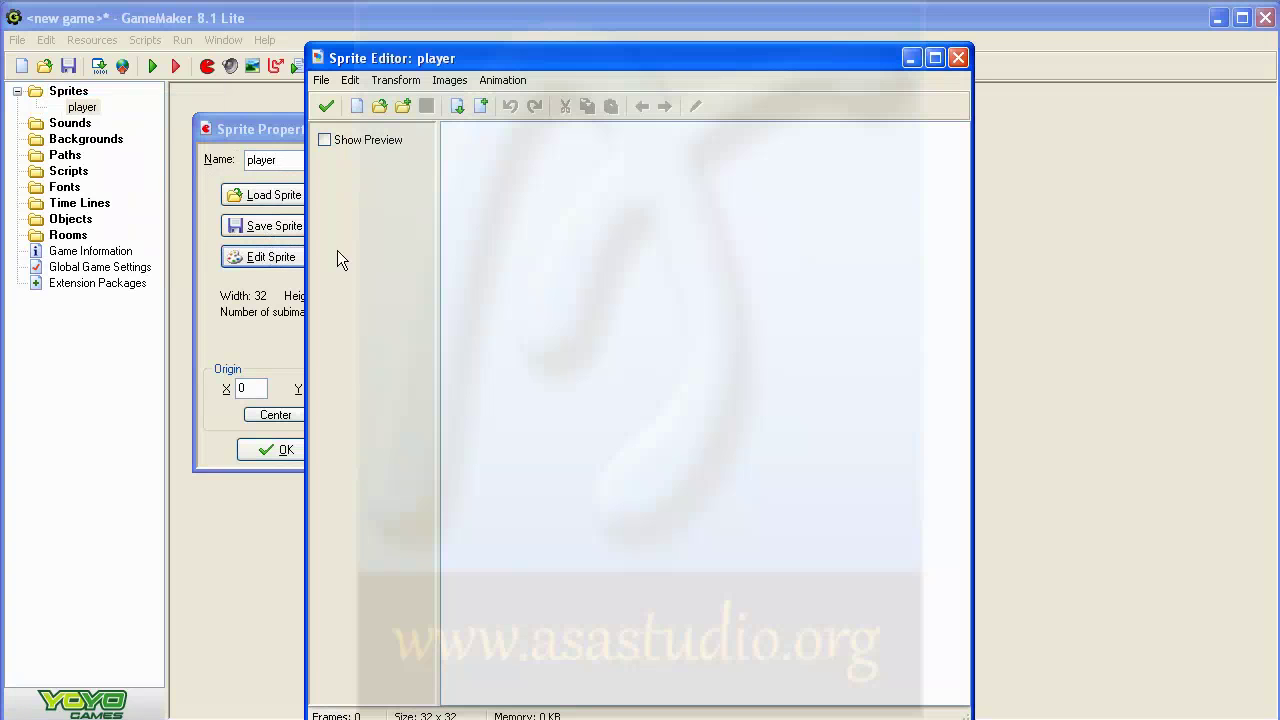
{"action": "left_click", "coordinate": [357, 106]}
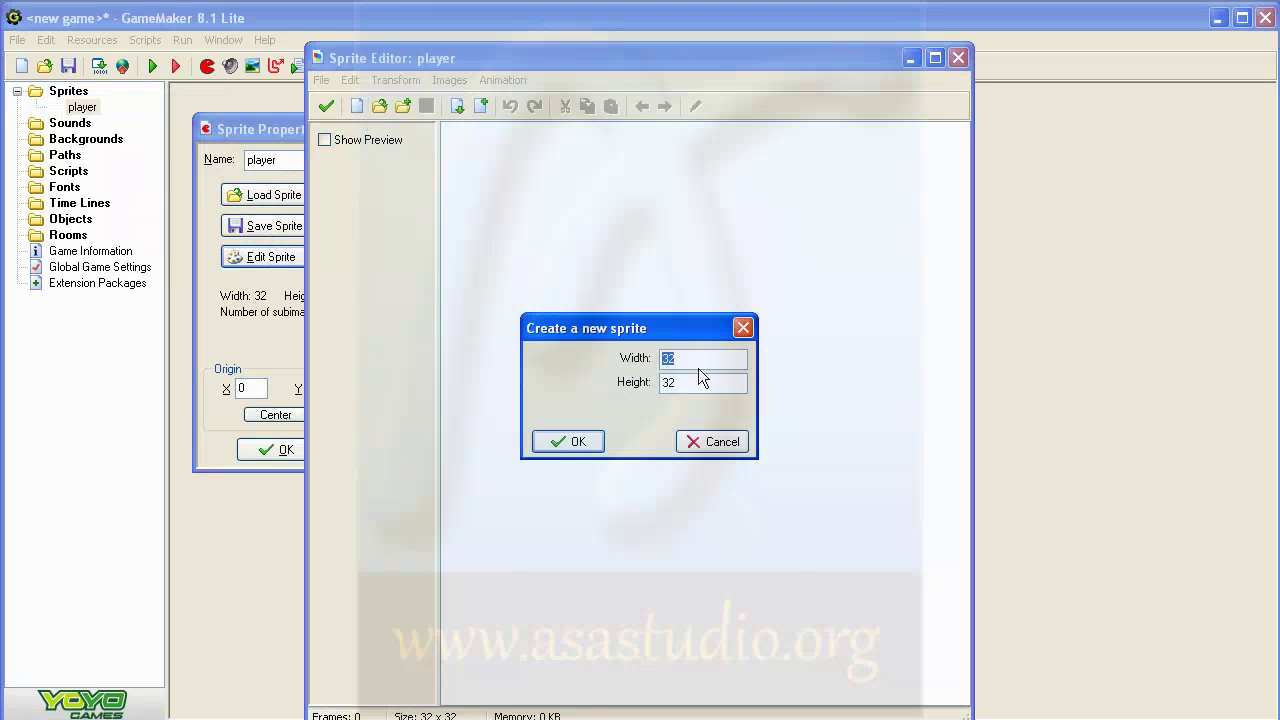
{"action": "type", "text": "60"}
{"action": "left_click_drag", "start_coordinate": [669, 358], "coordinate": [634, 385]}
{"action": "type", "text": "4"}
{"action": "type", "text": "40"}
{"action": "left_click", "coordinate": [585, 444]}
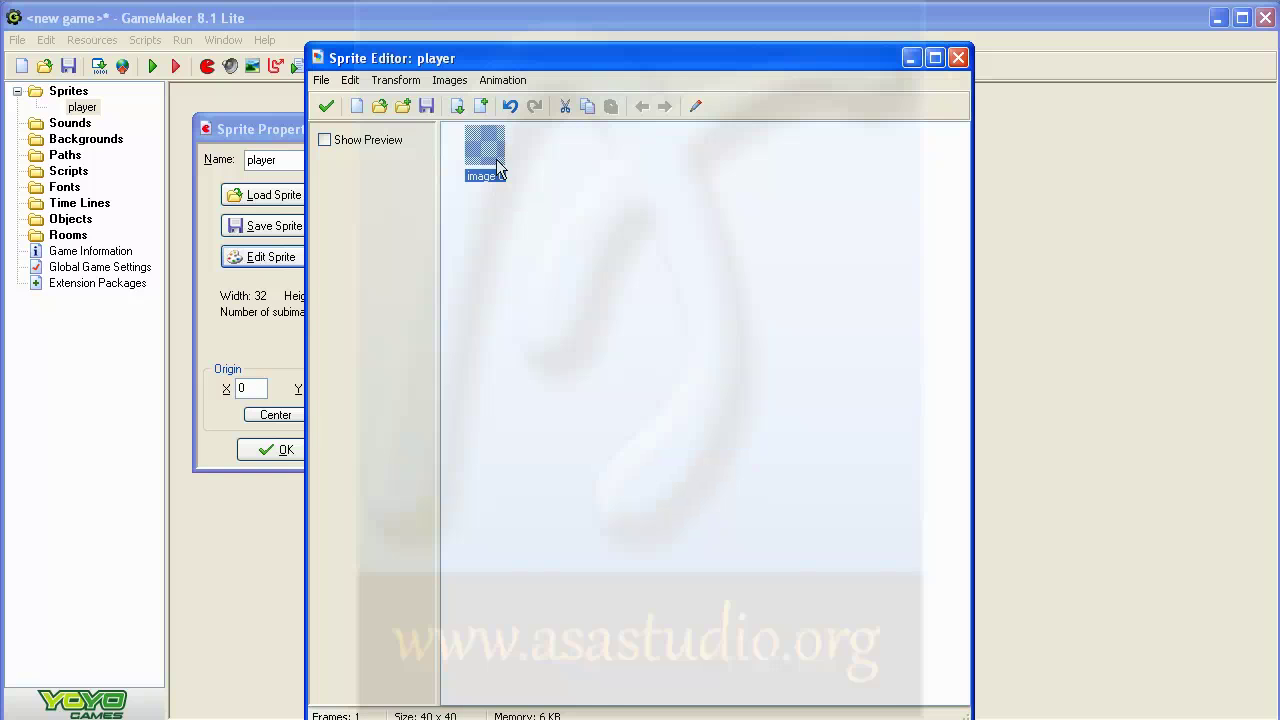
- Open image 0 for editing and set the secondary drawing colour to red
{"action": "double_click", "coordinate": [489, 153]}
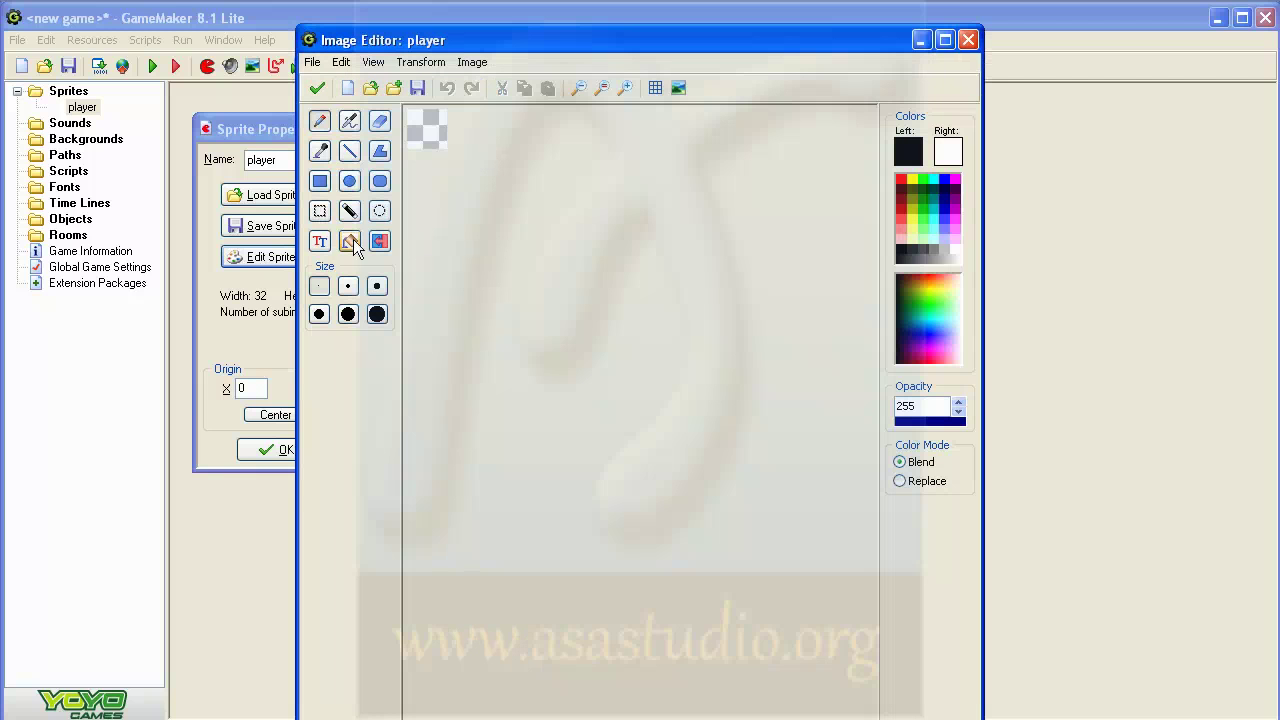
{"action": "left_click", "coordinate": [914, 148]}
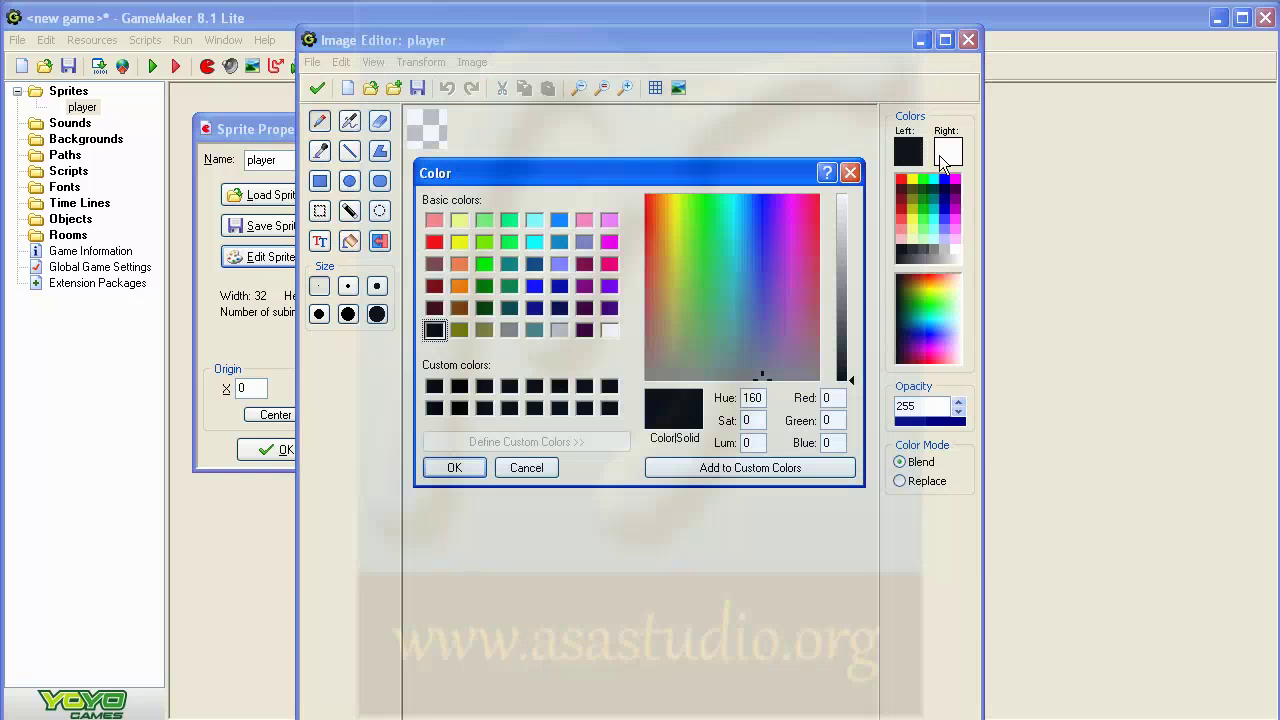
{"action": "left_click", "coordinate": [850, 172]}
{"action": "left_click", "coordinate": [948, 150]}
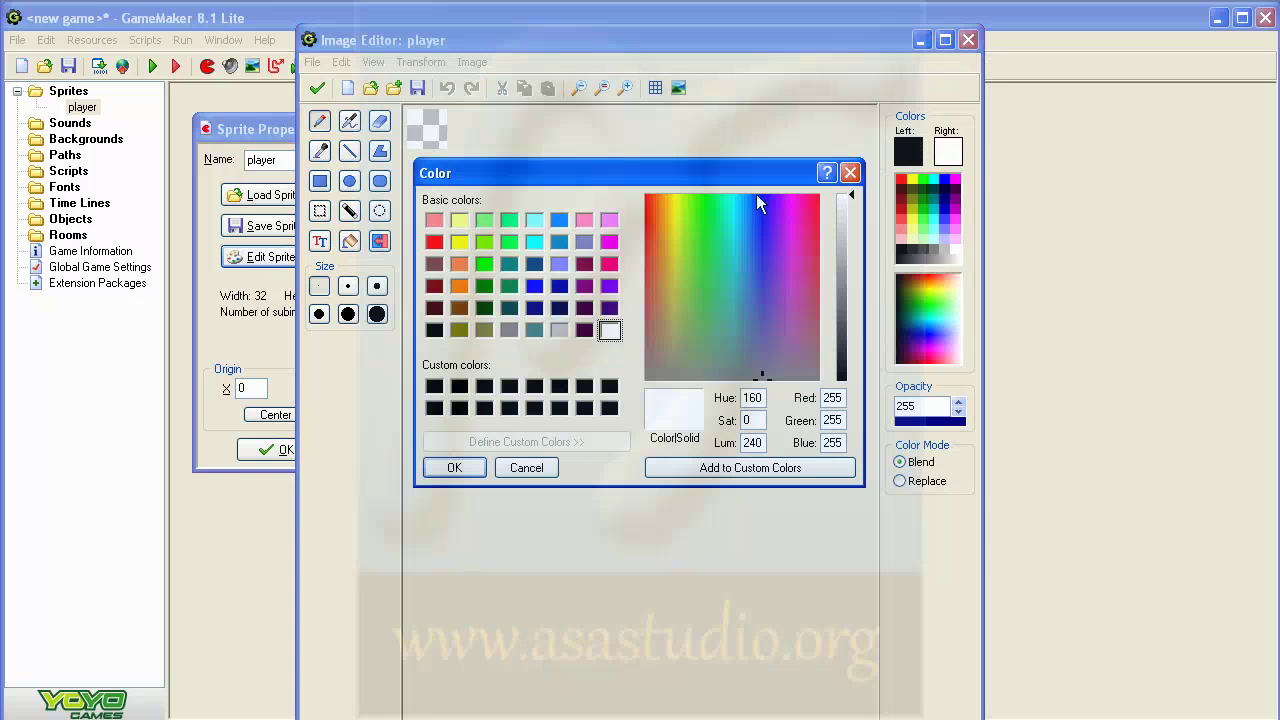
{"action": "left_click", "coordinate": [434, 241]}
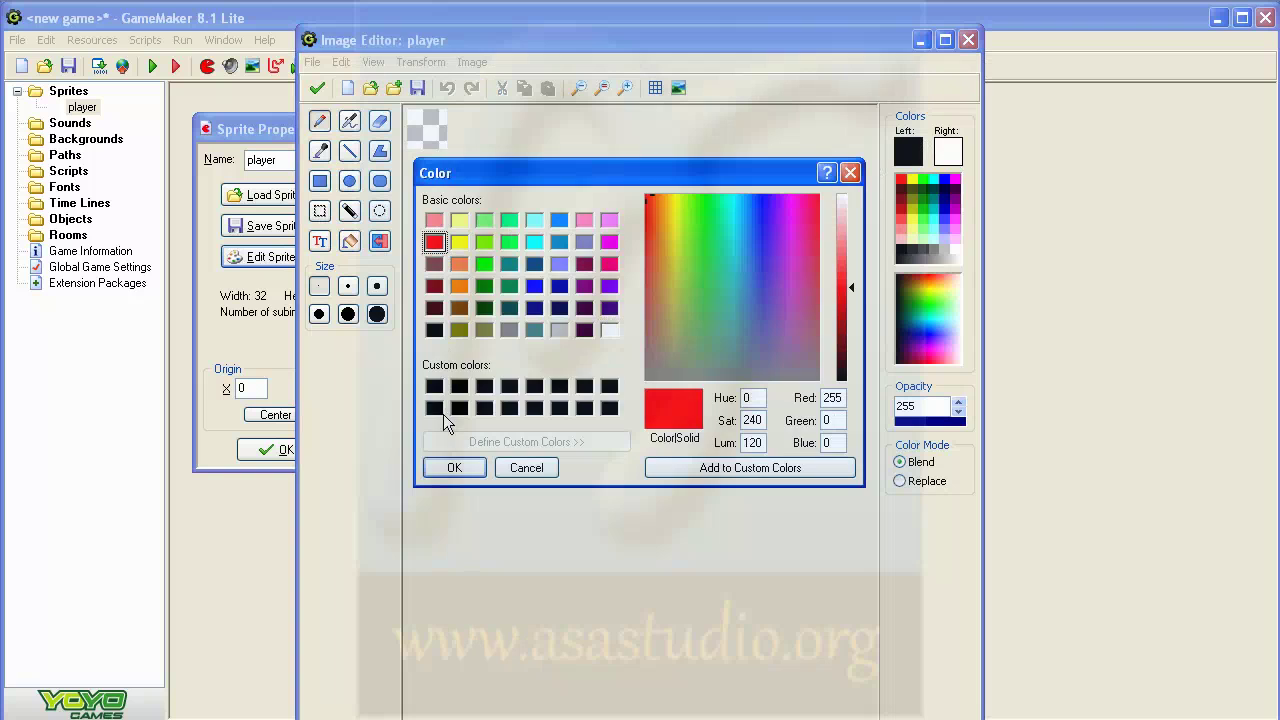
{"action": "left_click", "coordinate": [454, 467]}
- Set the primary drawing colour to red and flood-fill the whole player image with it
{"action": "left_click", "coordinate": [428, 130]}
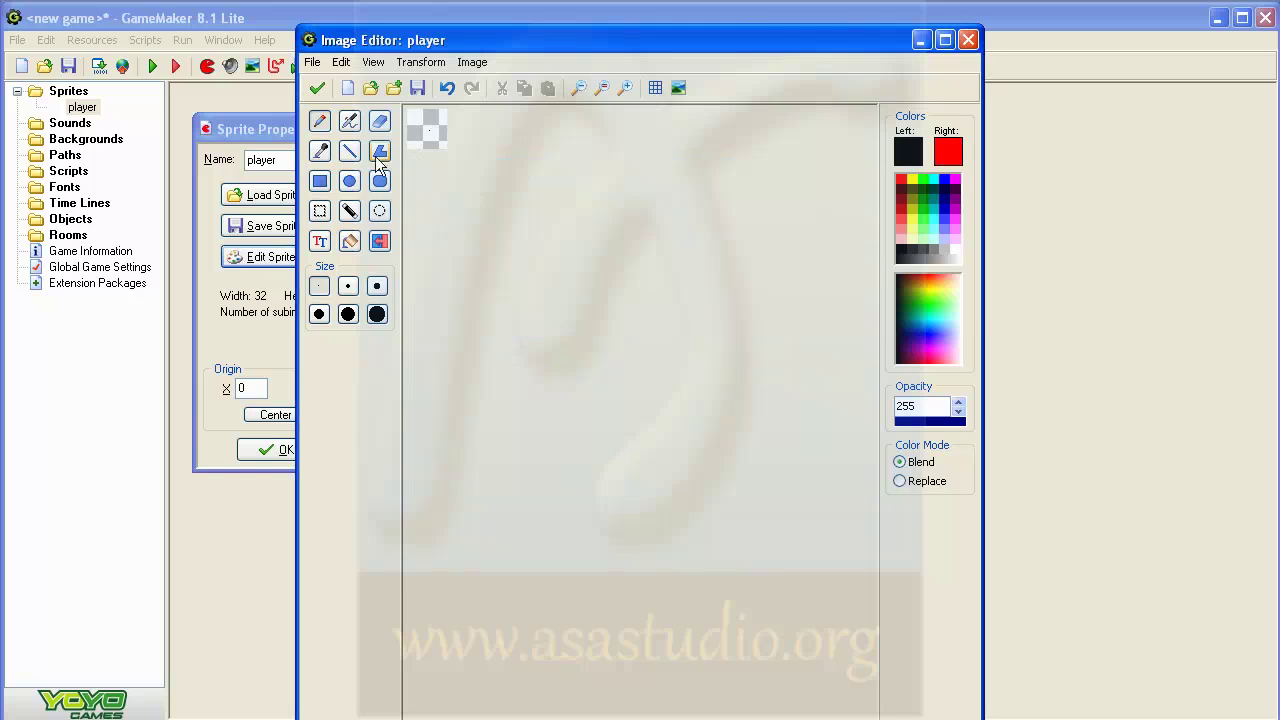
{"action": "left_click", "coordinate": [349, 242]}
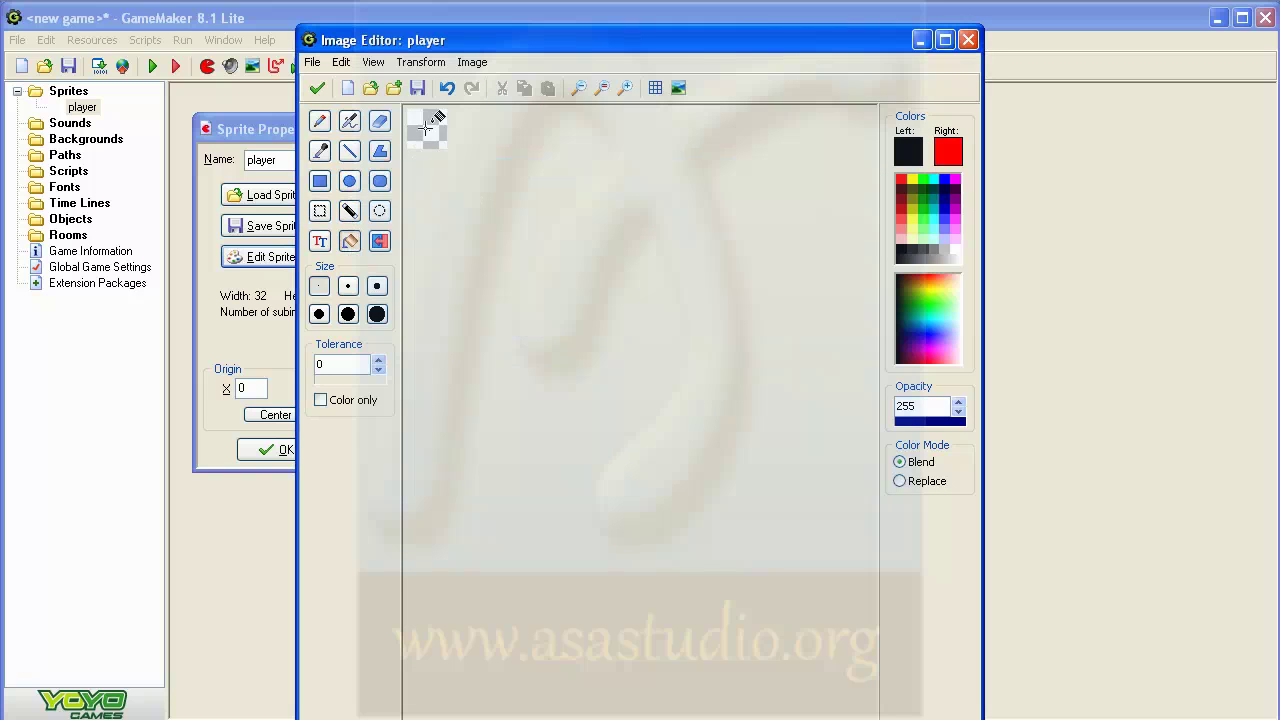
{"action": "left_click", "coordinate": [429, 121]}
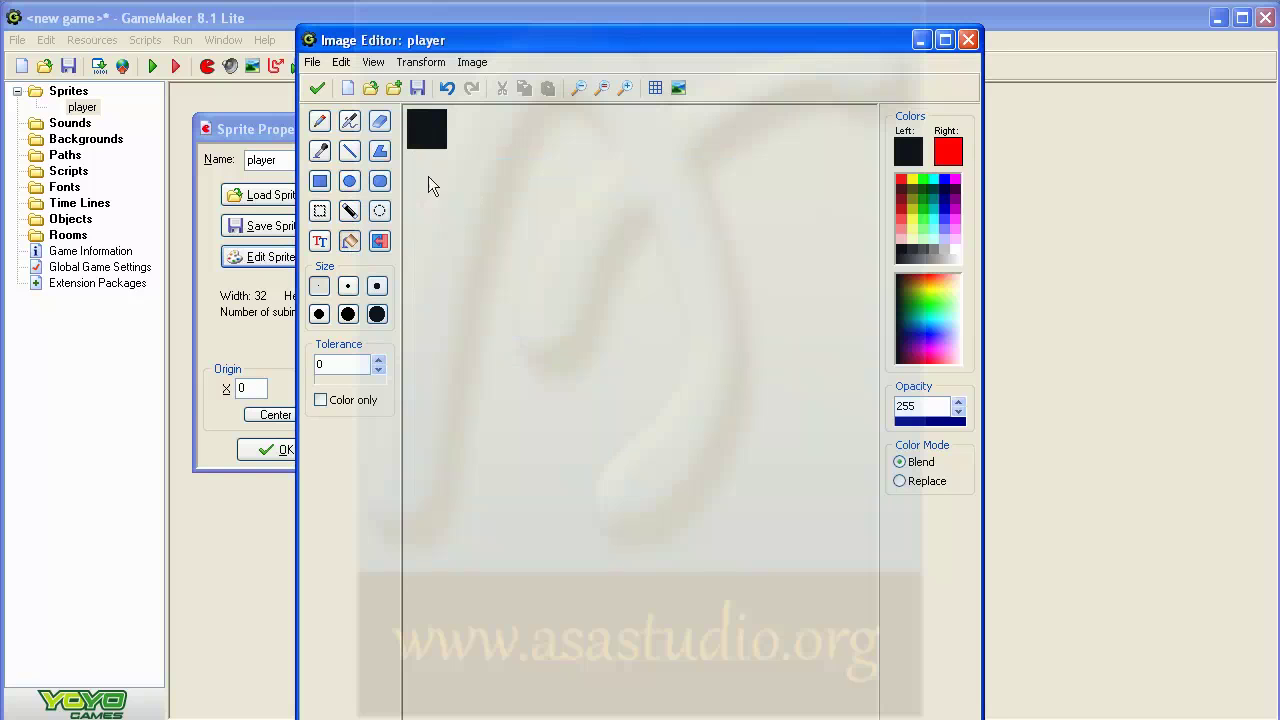
{"action": "left_click", "coordinate": [918, 146]}
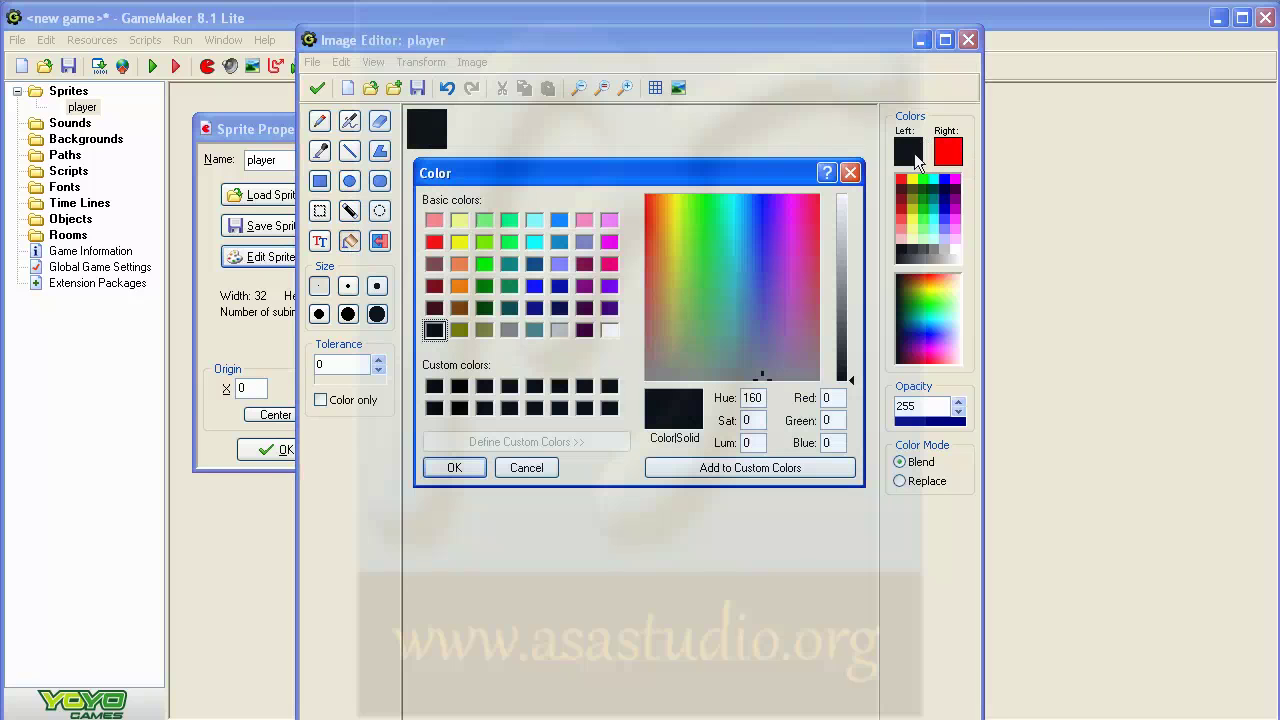
{"action": "left_click", "coordinate": [434, 241]}
{"action": "left_click", "coordinate": [452, 467]}
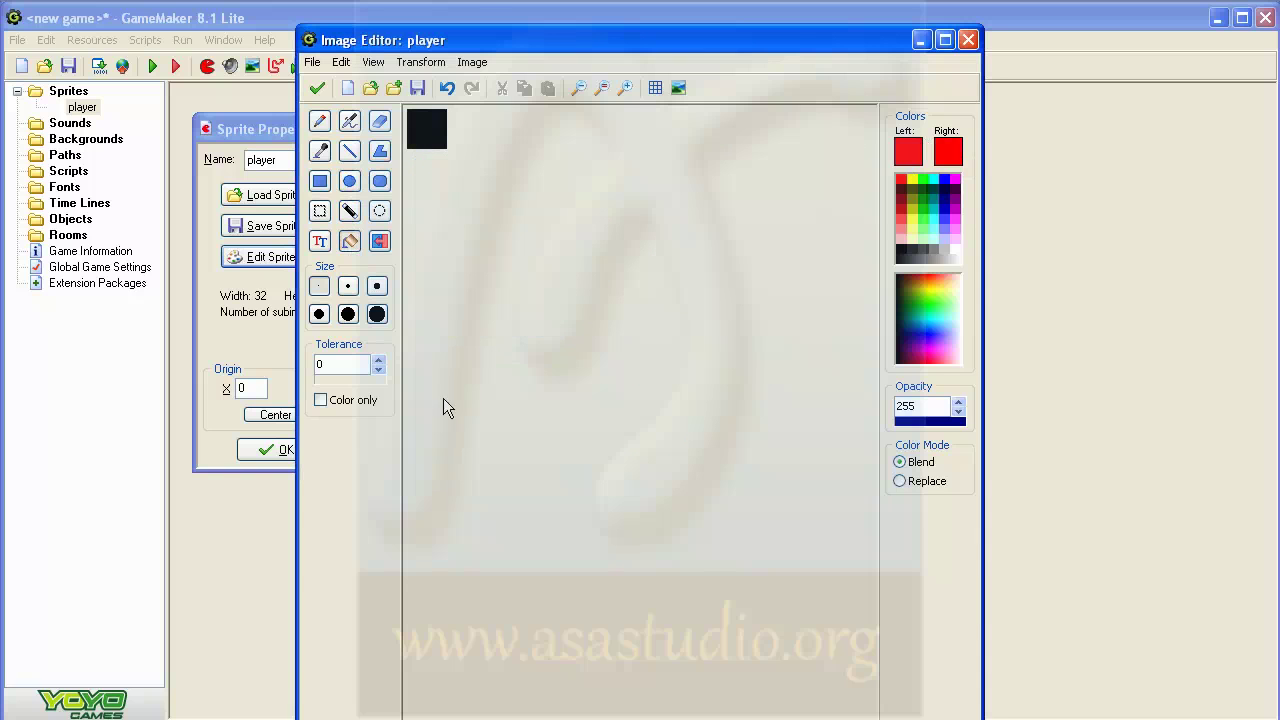
{"action": "left_click", "coordinate": [425, 127]}
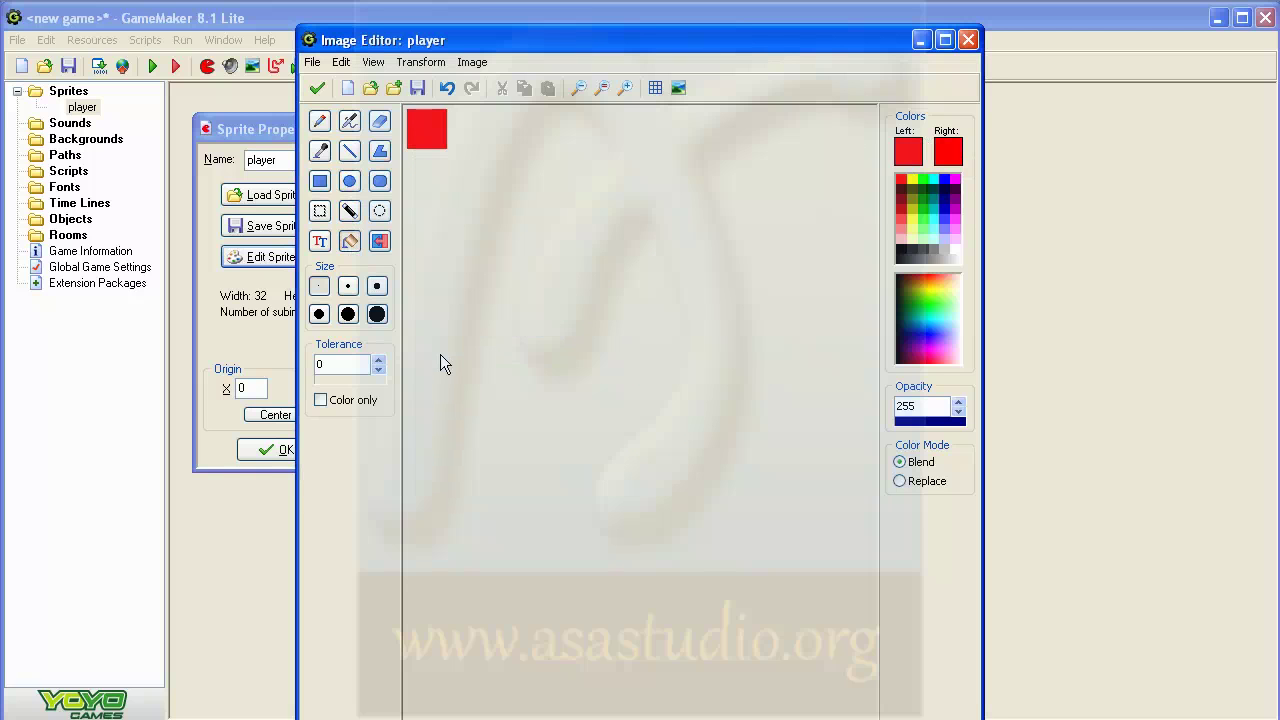
- Set the secondary drawing colour to black
{"action": "left_click", "coordinate": [948, 150]}
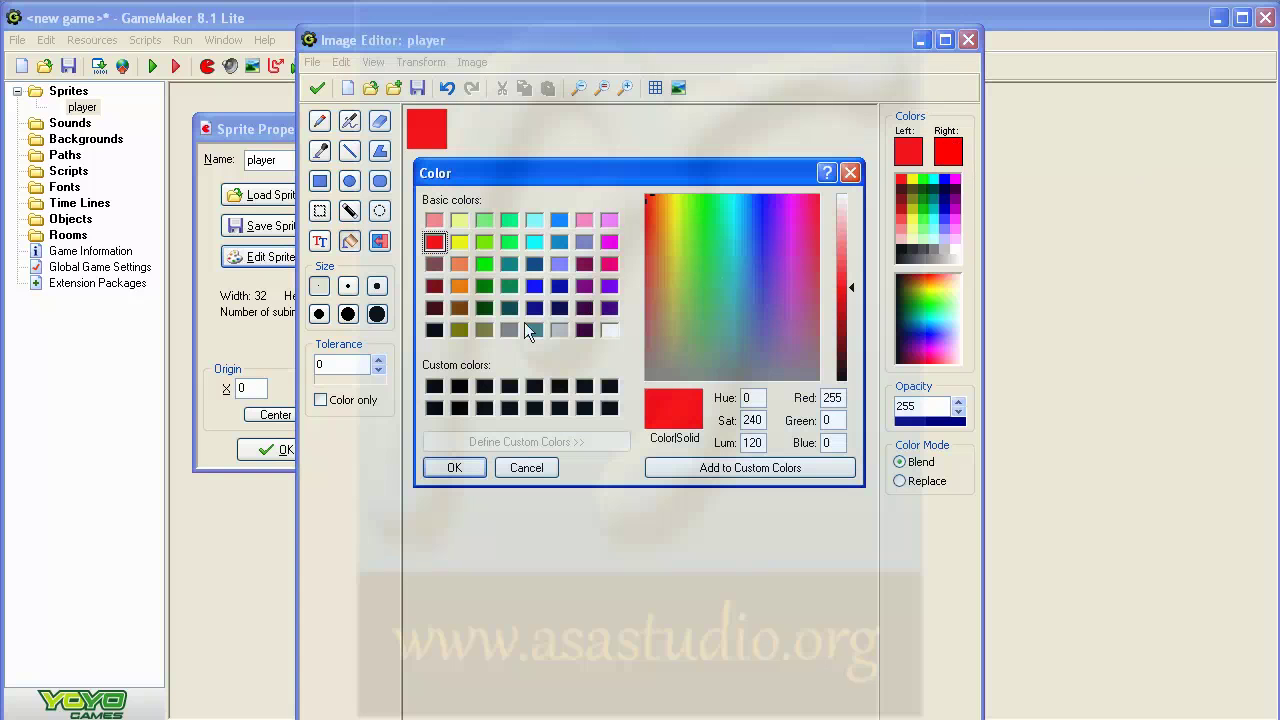
{"action": "left_click", "coordinate": [434, 408]}
{"action": "left_click", "coordinate": [453, 467]}
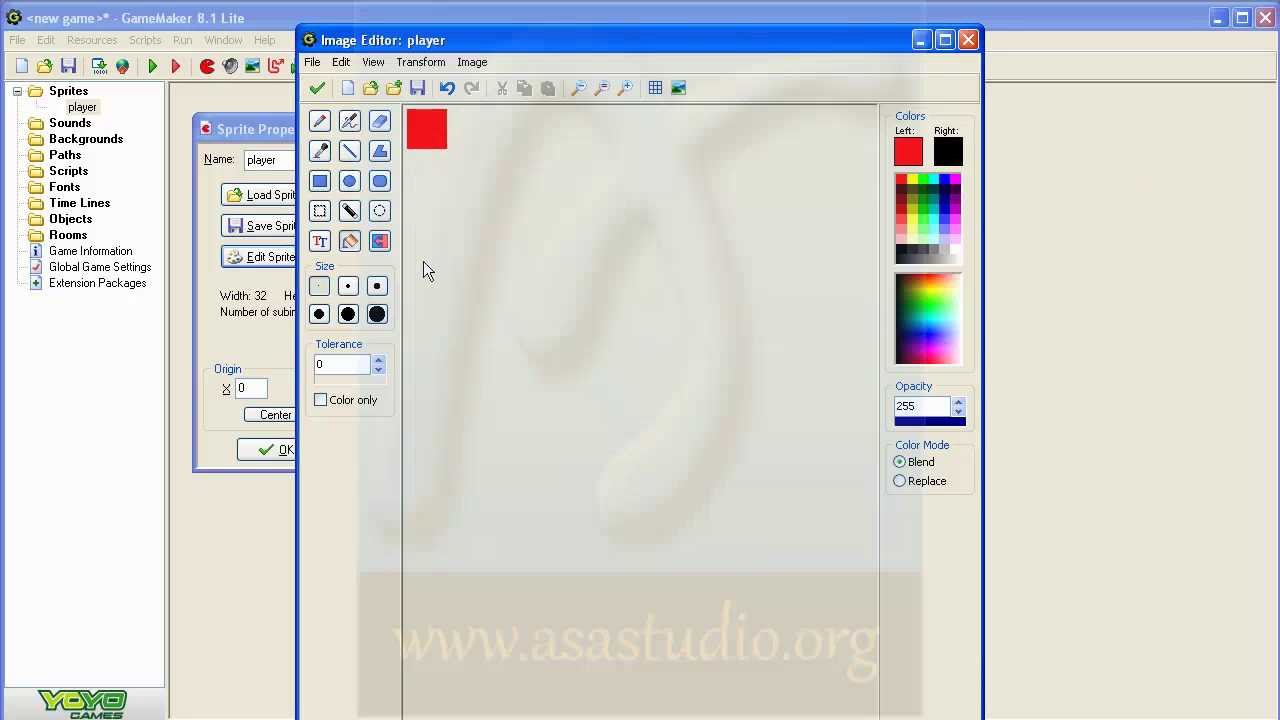
- Accept the image edits, then centre the player sprite's origin and confirm its properties
{"action": "left_click", "coordinate": [317, 91]}
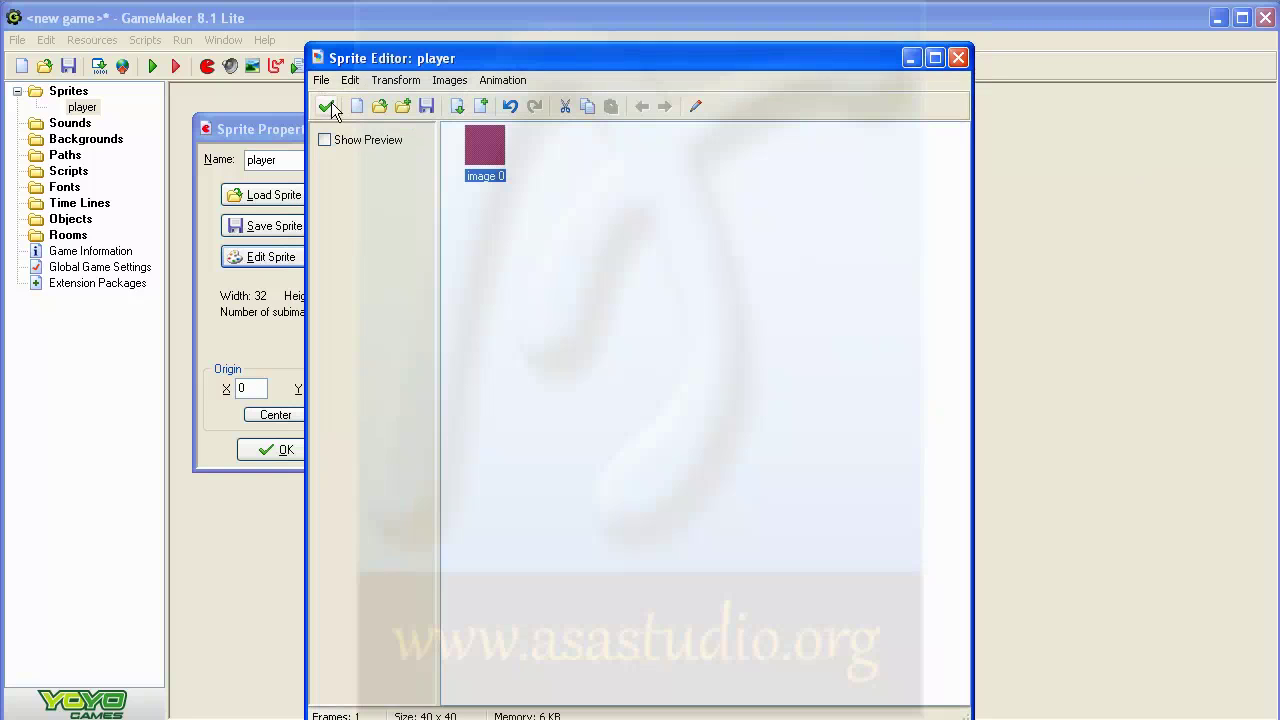
{"action": "left_click", "coordinate": [331, 102]}
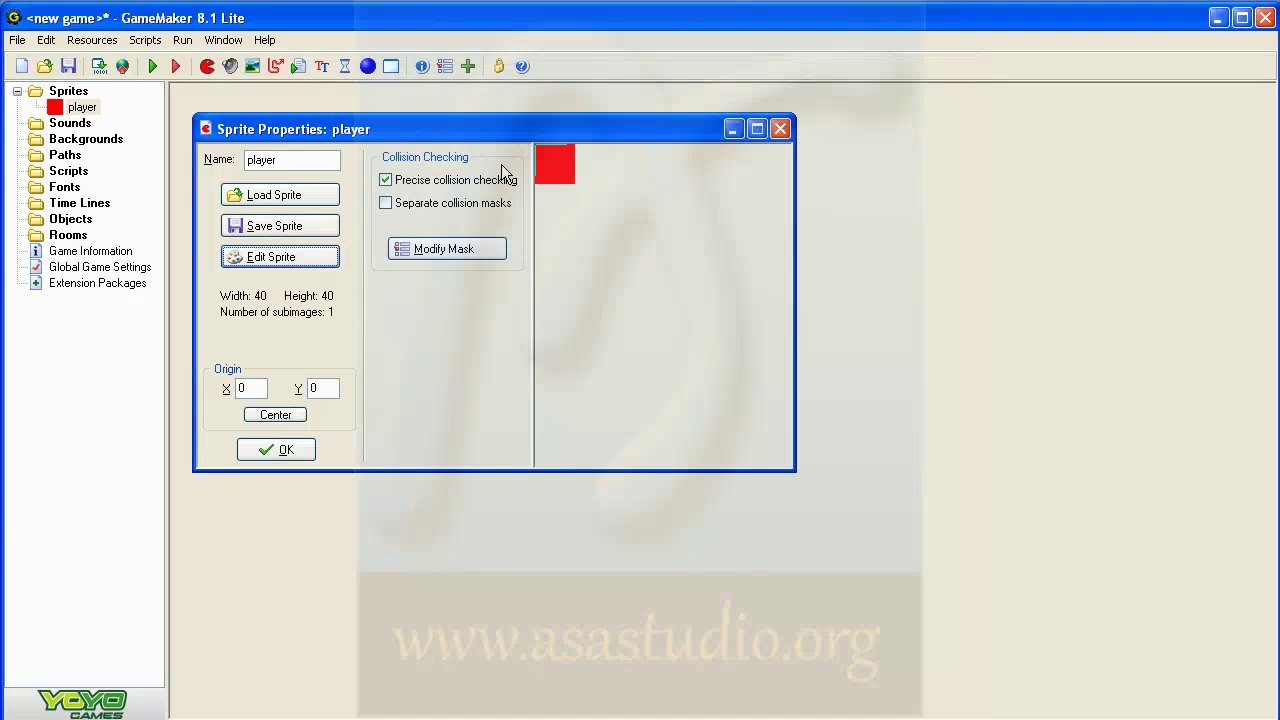
{"action": "left_click", "coordinate": [276, 415]}
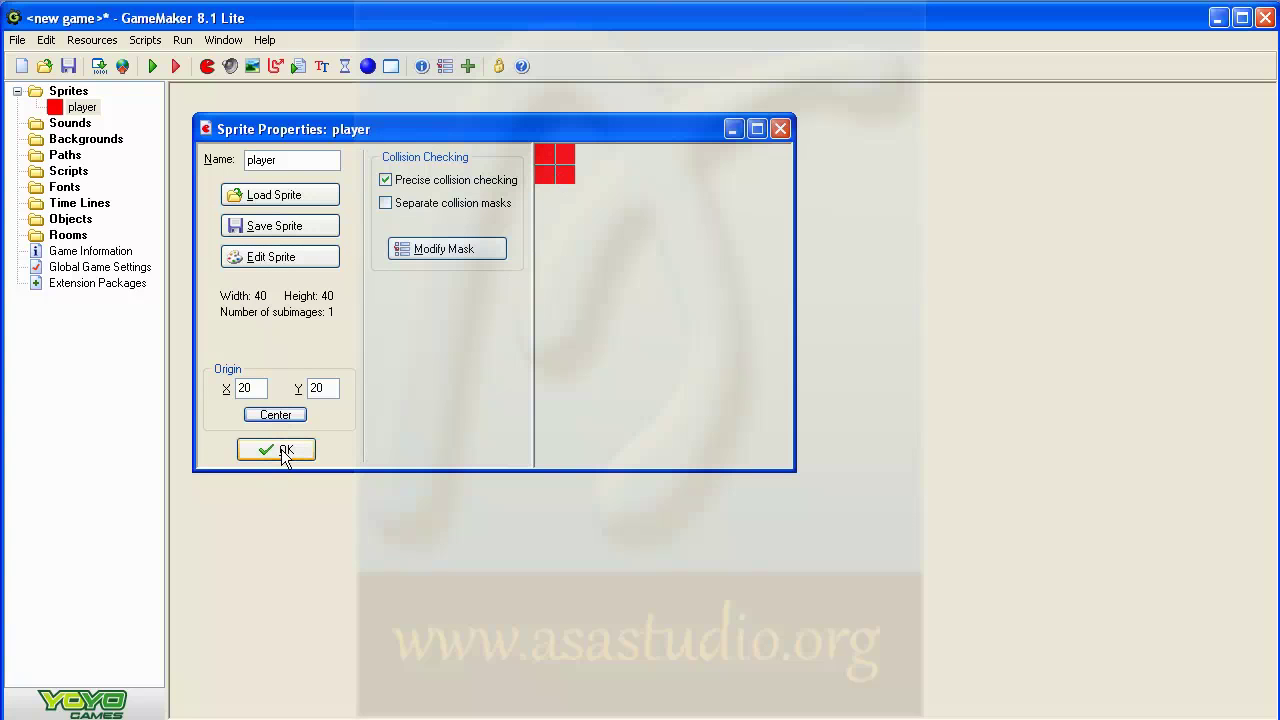
{"action": "left_click", "coordinate": [284, 452]}
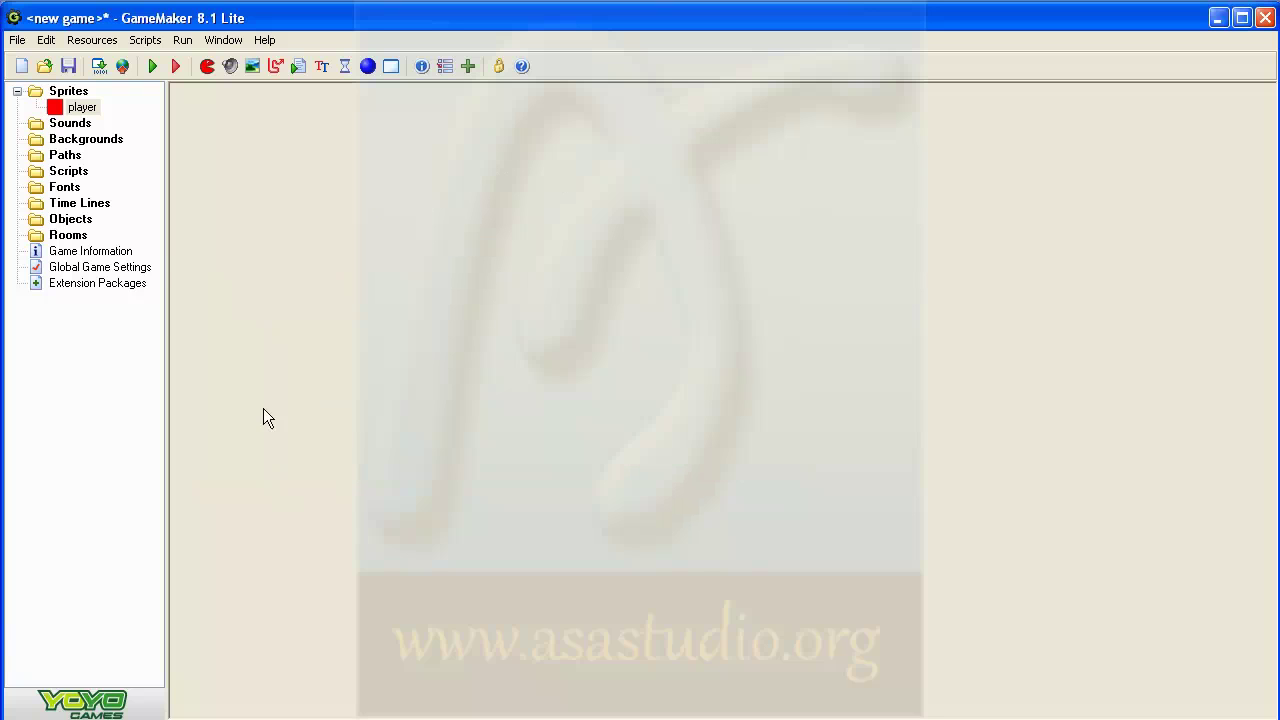
- Create a new object named player and make it solid
{"action": "right_click", "coordinate": [68, 219]}
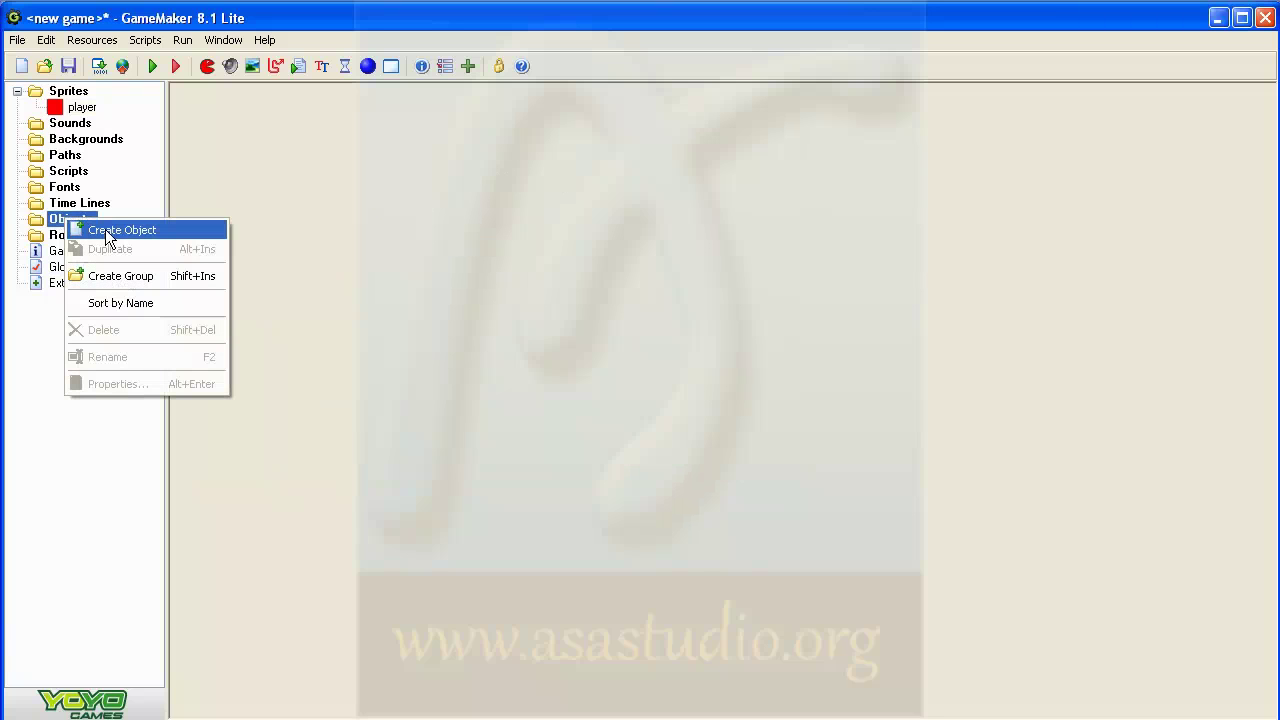
{"action": "left_click", "coordinate": [110, 230]}
{"action": "left_click_drag", "start_coordinate": [312, 189], "coordinate": [232, 184]}
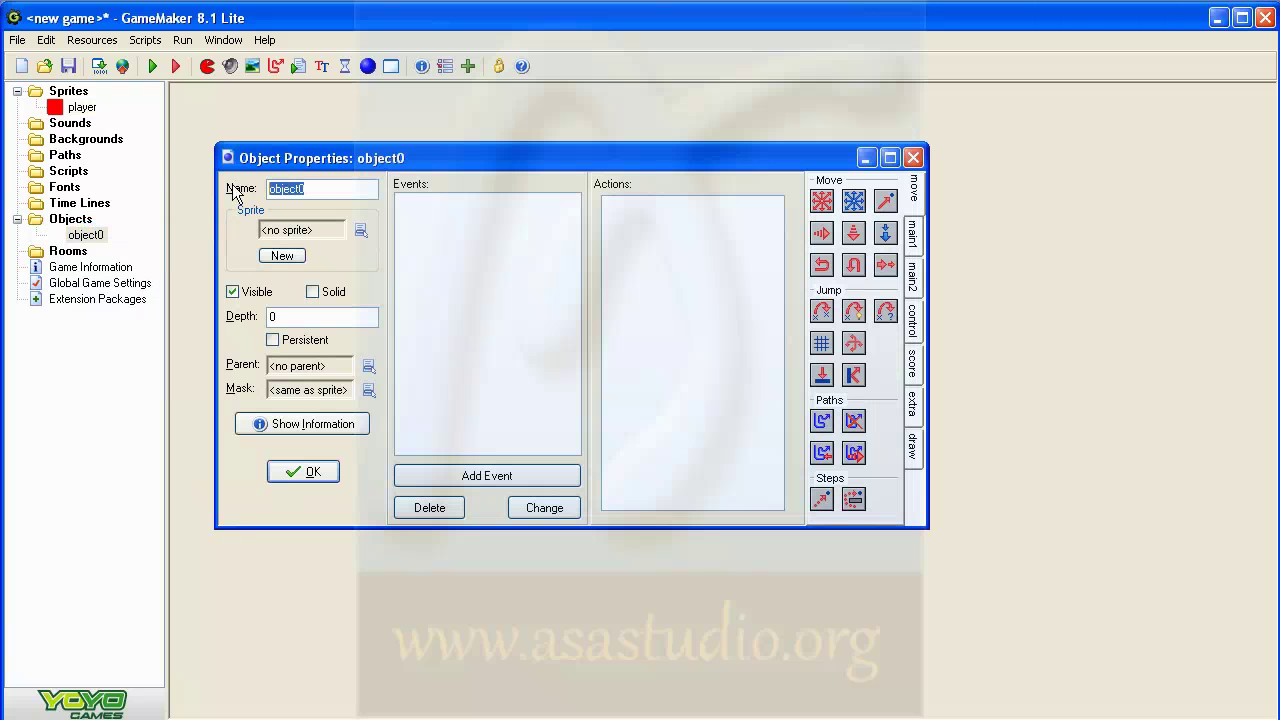
{"action": "type", "text": "player"}
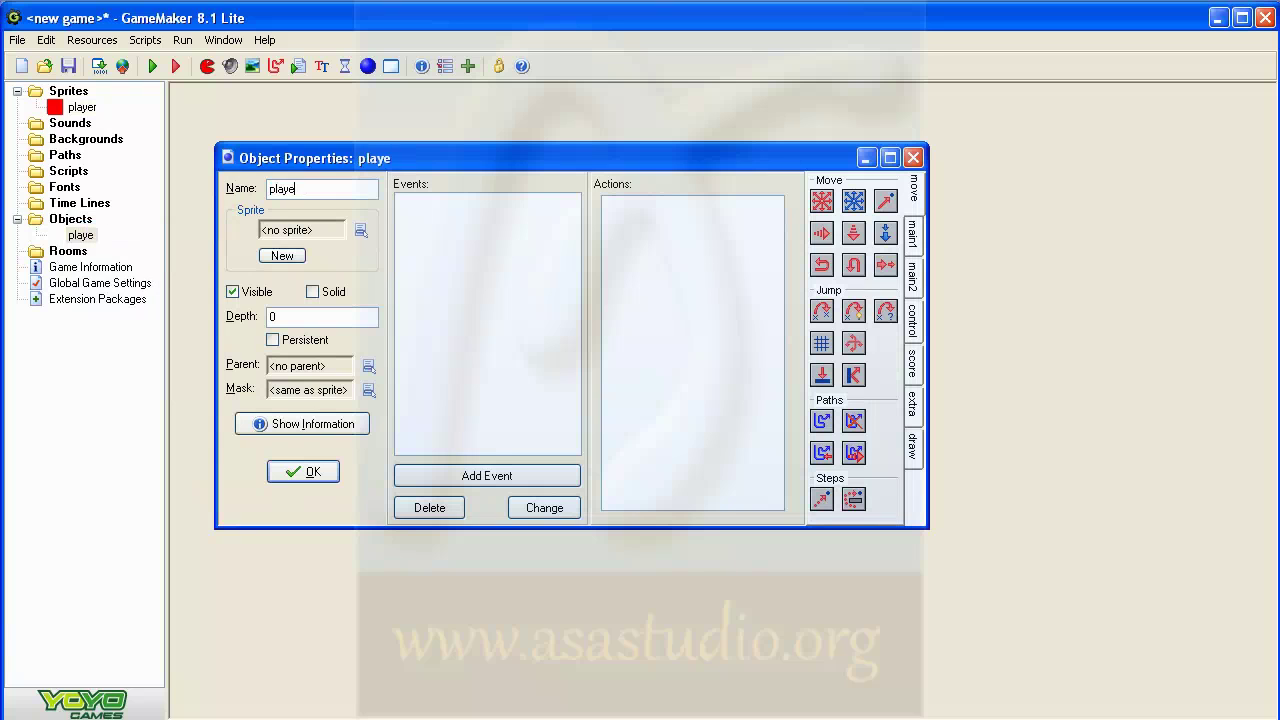
{"action": "left_click", "coordinate": [313, 293]}
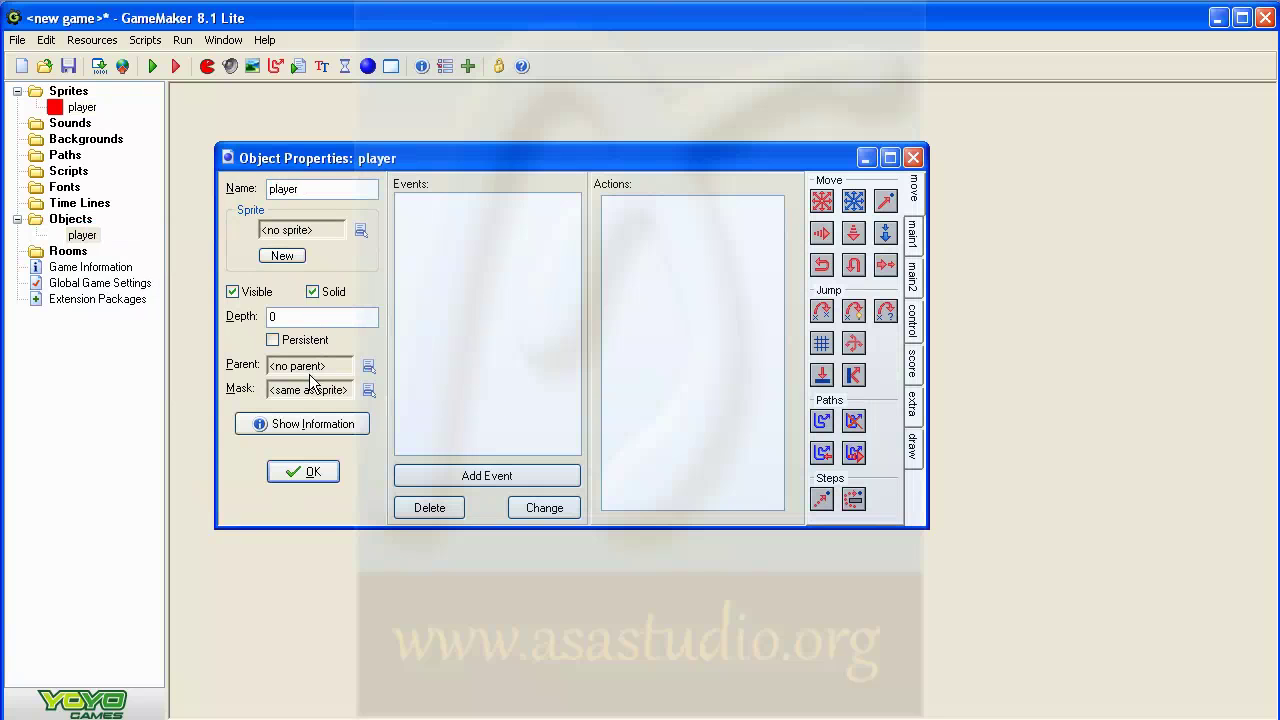
- Add a Create event to the player object with a Set Gravity action using direction 90 and gravity 0.5
{"action": "left_click", "coordinate": [463, 480]}
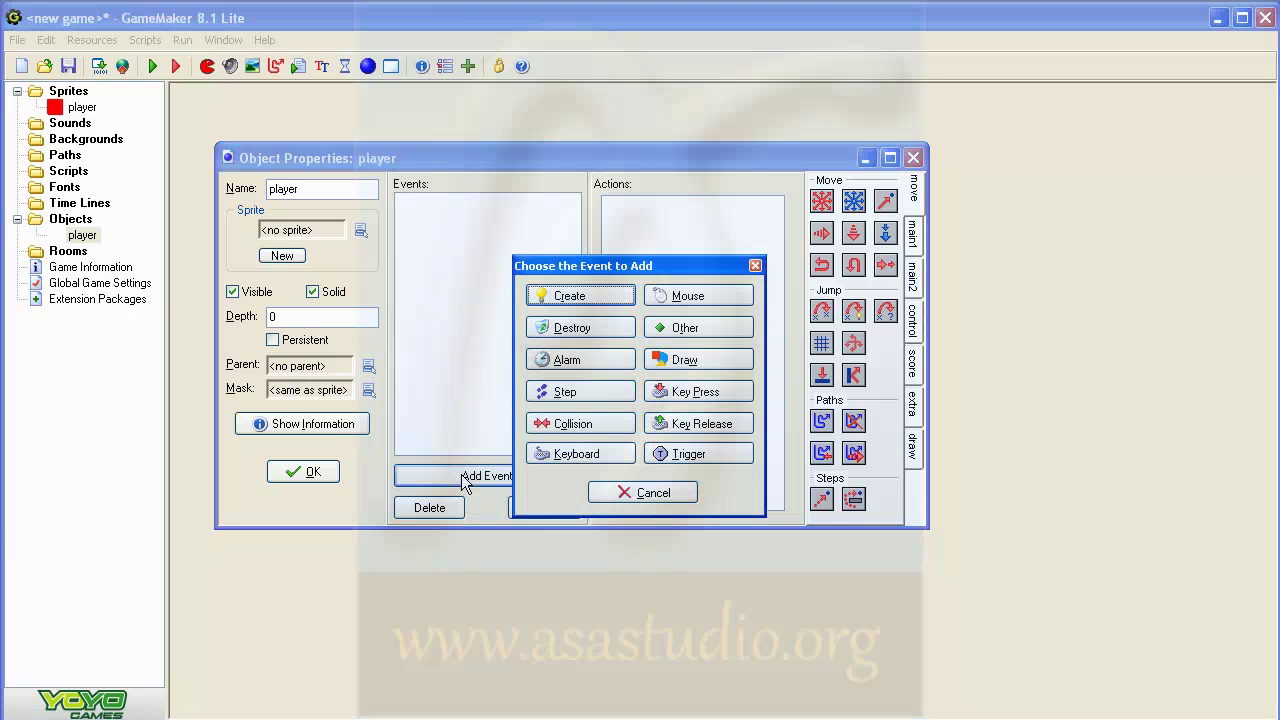
{"action": "left_click", "coordinate": [590, 298]}
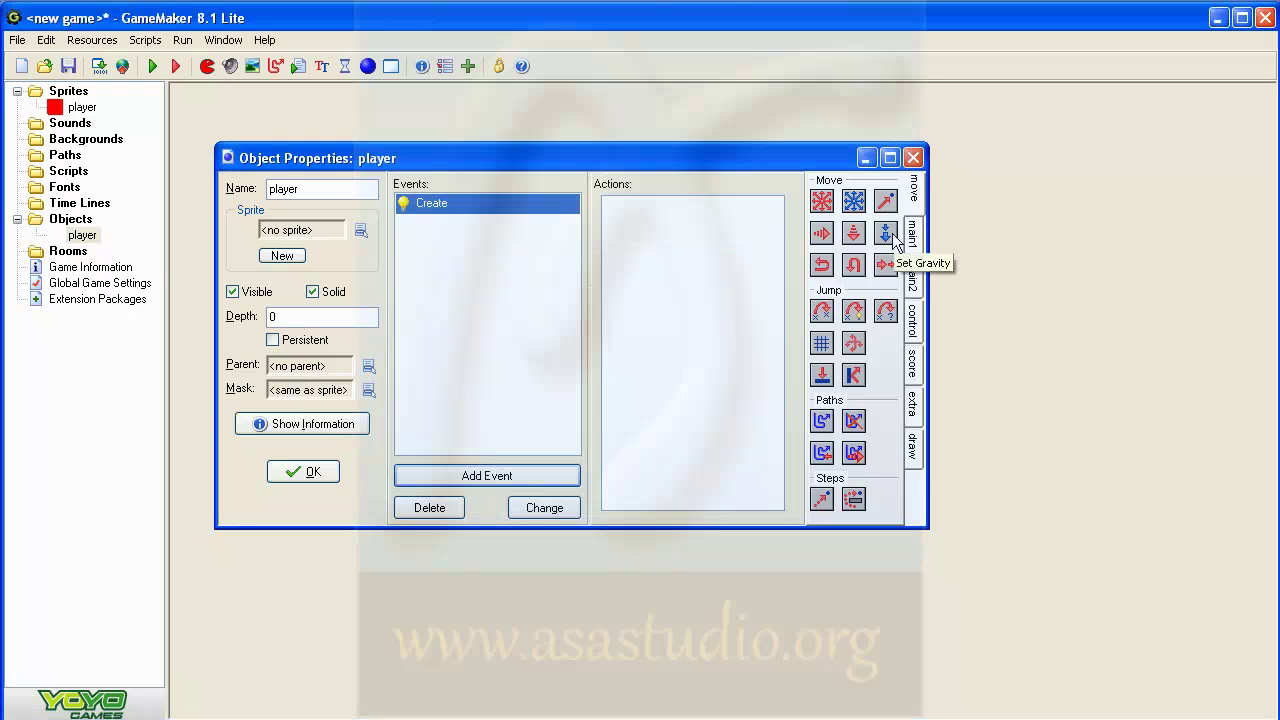
{"action": "left_click_drag", "start_coordinate": [885, 232], "coordinate": [672, 236]}
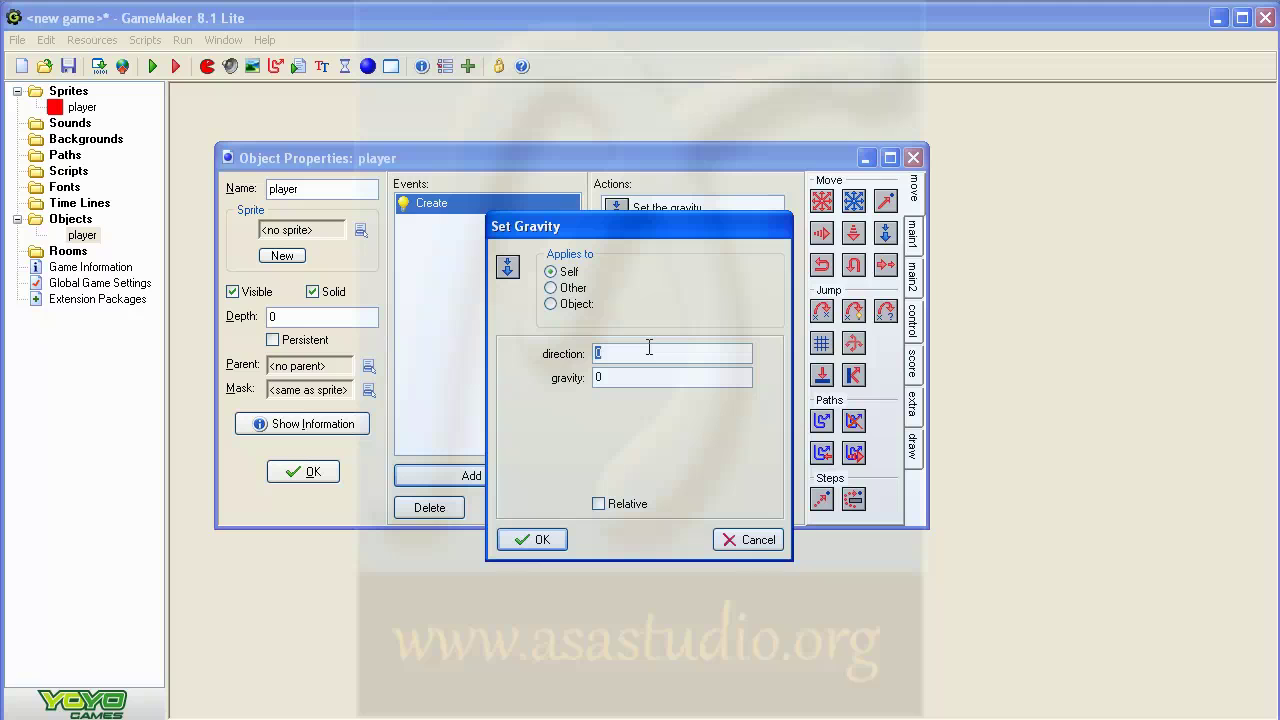
{"action": "type", "text": "90"}
{"action": "key", "text": "Tab"}
{"action": "type", "text": "0.5"}
{"action": "left_click", "coordinate": [539, 541]}
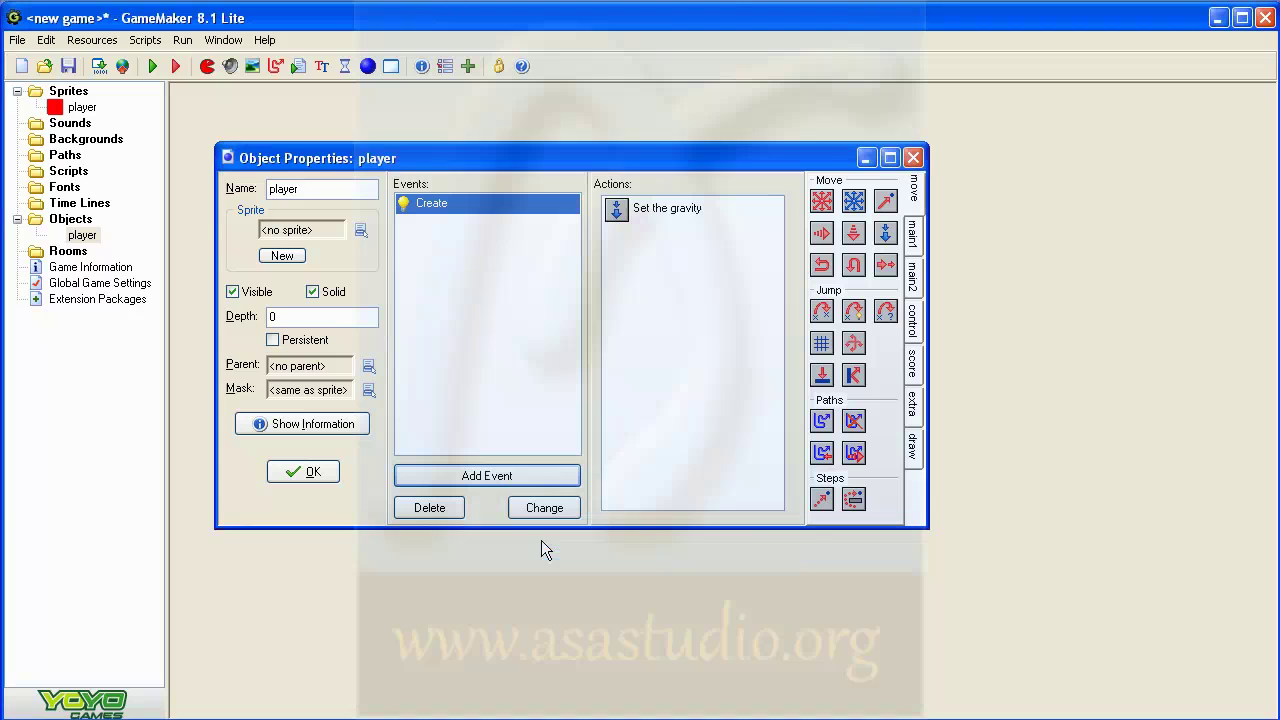
- Create a new room and choose player as the object to place in it
{"action": "right_click", "coordinate": [68, 252]}
{"action": "left_click", "coordinate": [85, 264]}
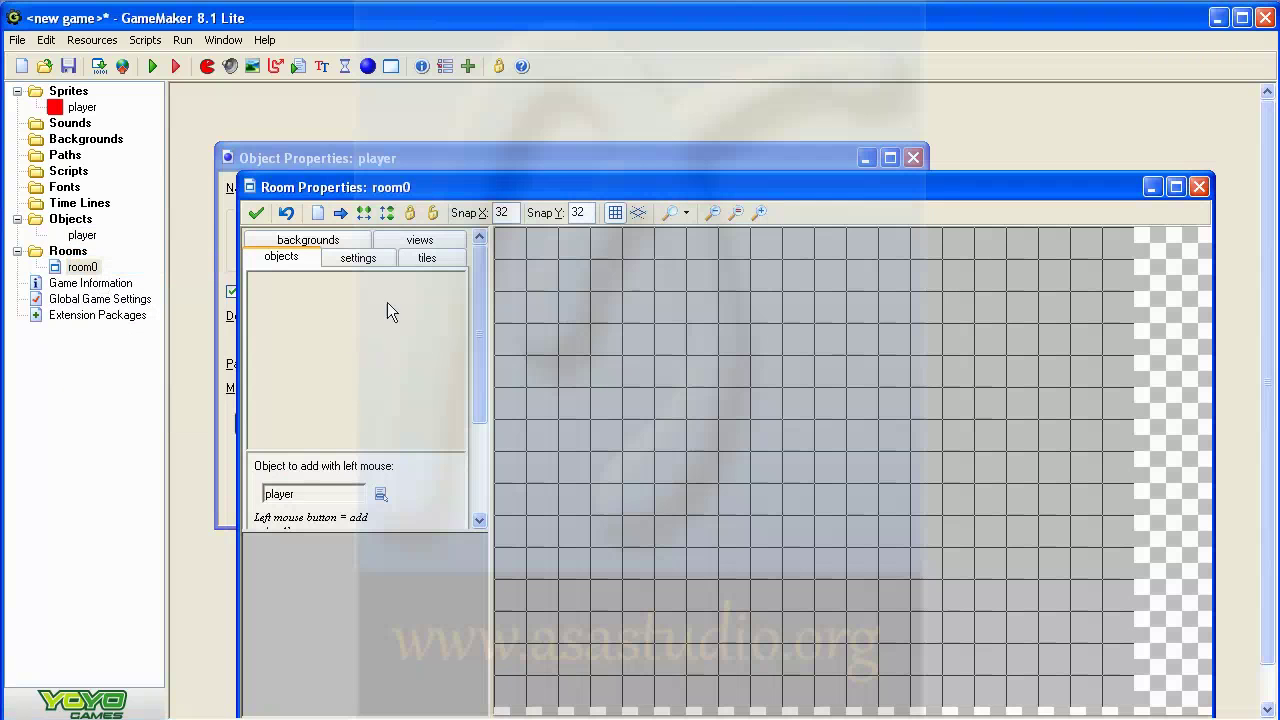
{"action": "left_click_drag", "start_coordinate": [330, 185], "coordinate": [268, 103]}
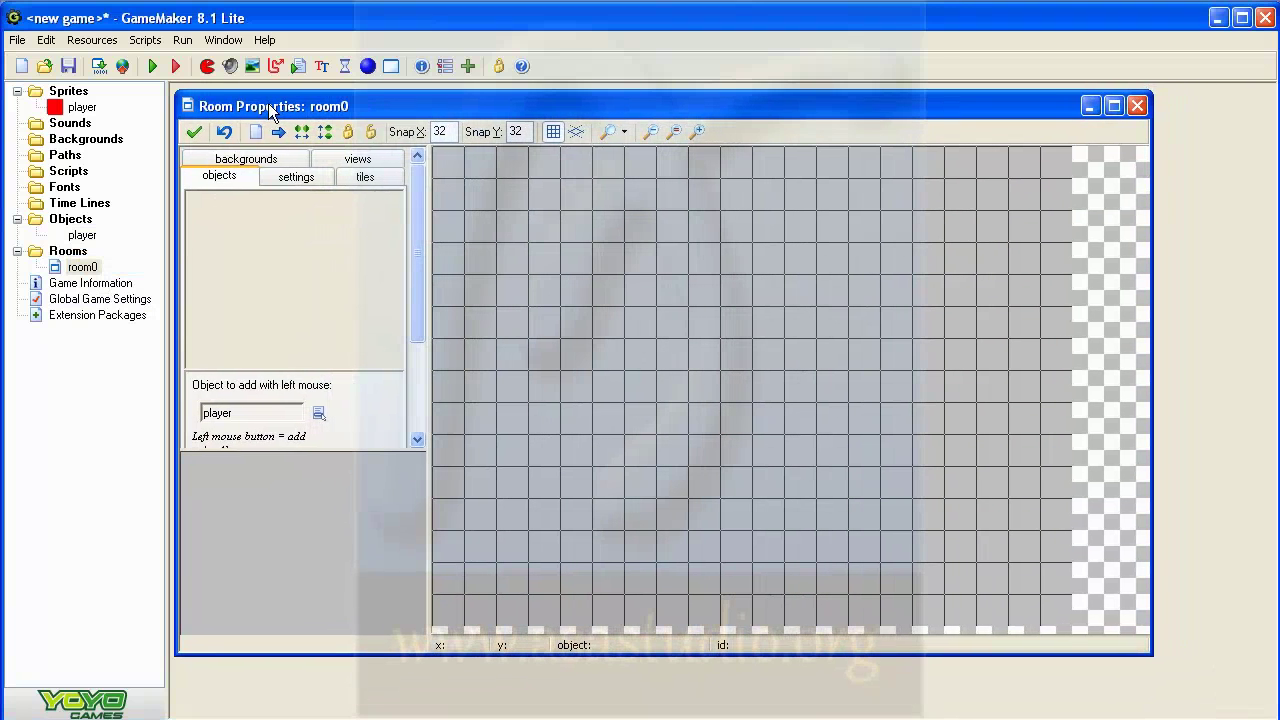
{"action": "left_click", "coordinate": [235, 210]}
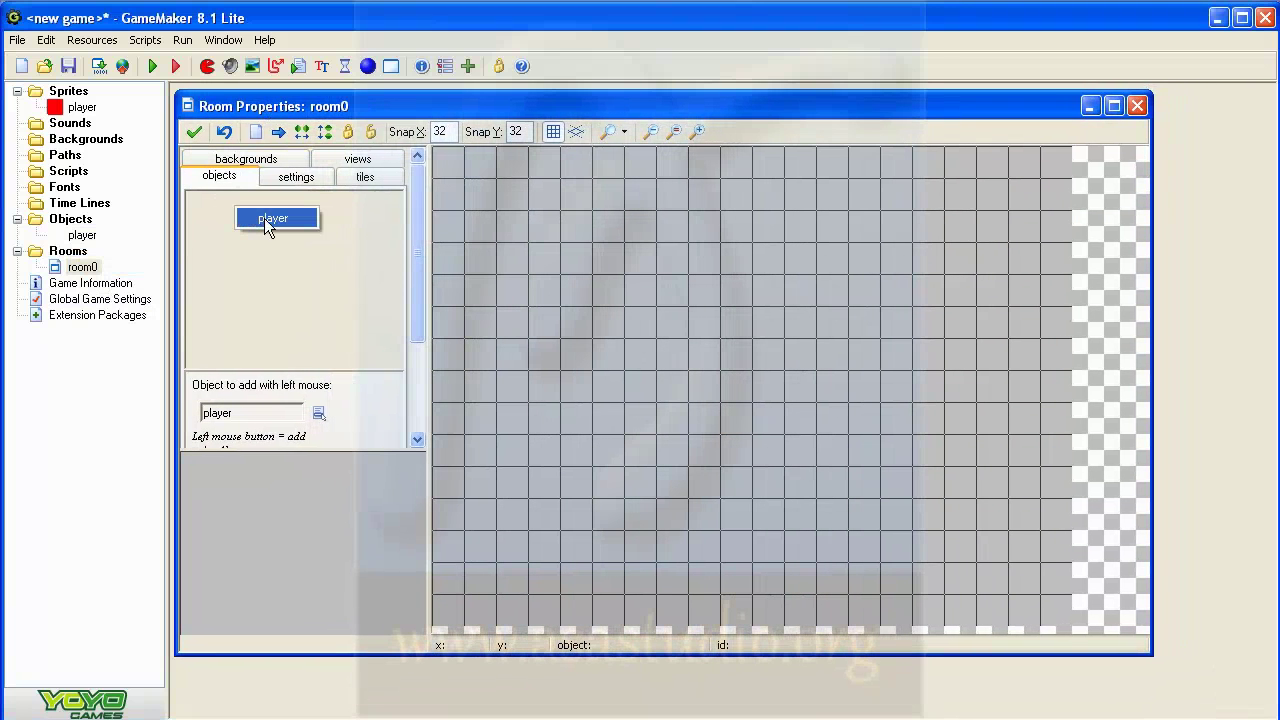
{"action": "left_click", "coordinate": [264, 218]}
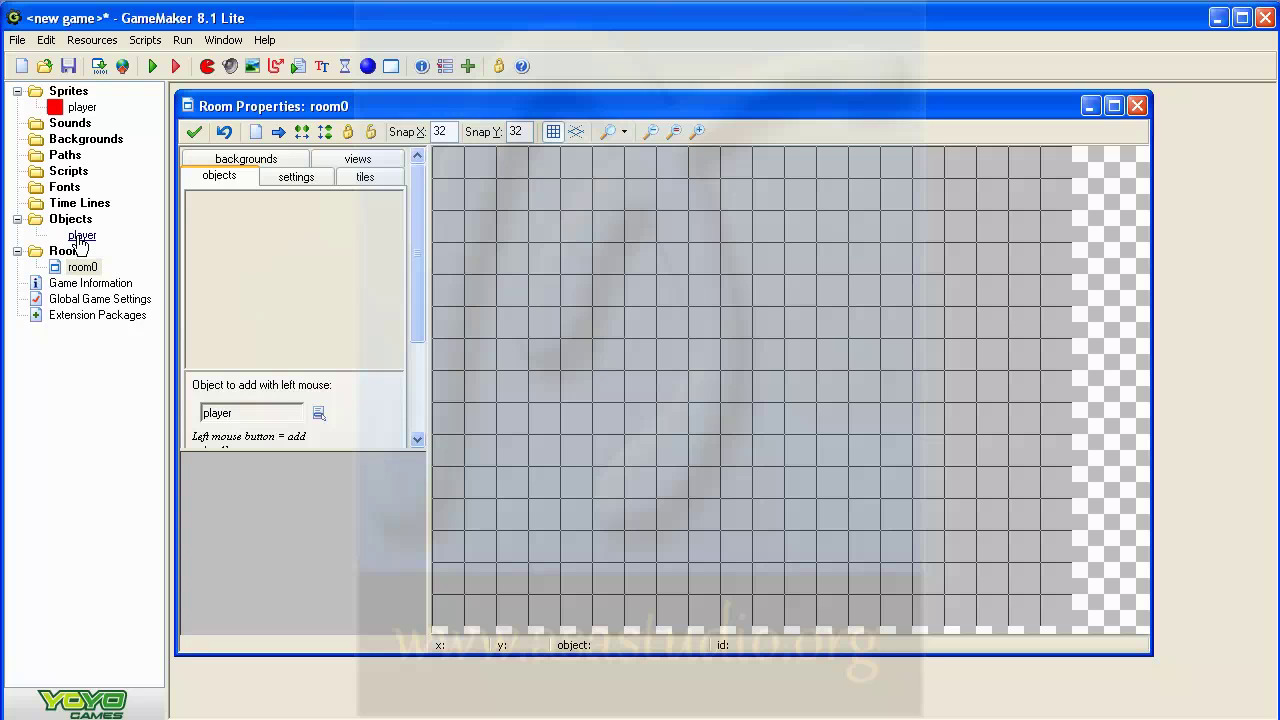
- Assign the player sprite to the player object and confirm its properties
{"action": "double_click", "coordinate": [82, 236]}
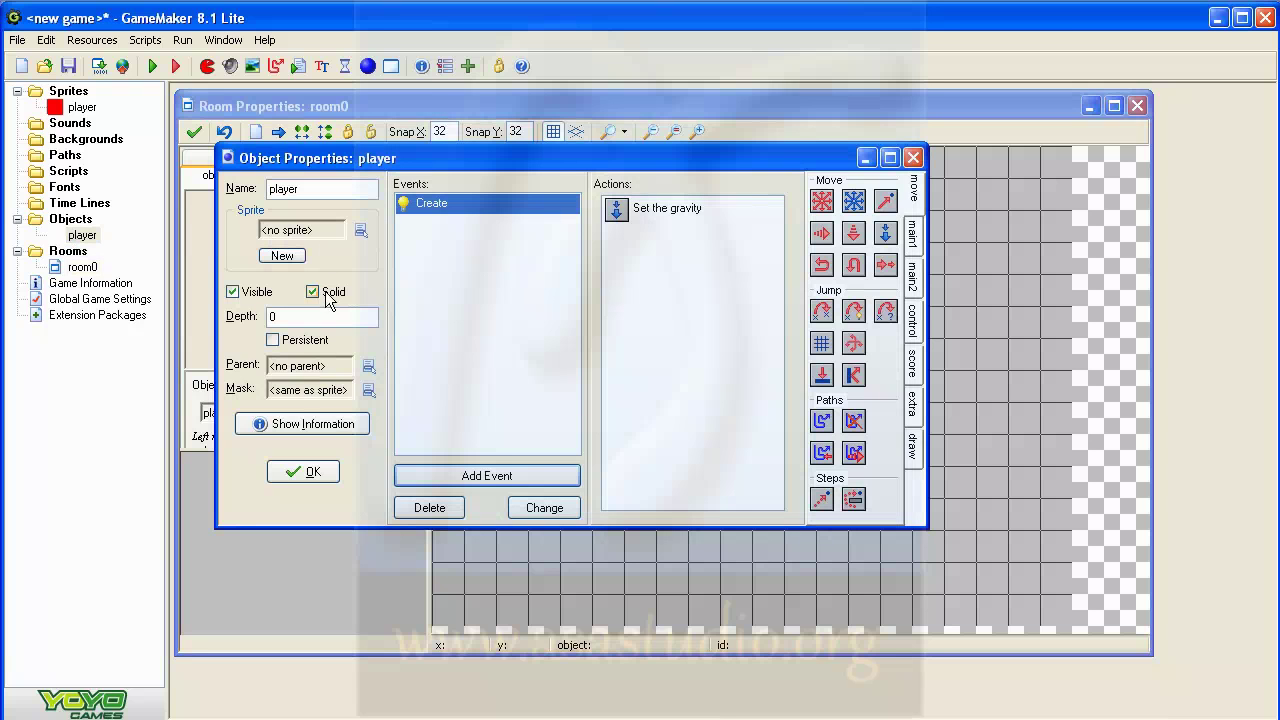
{"action": "left_click", "coordinate": [358, 231]}
{"action": "left_click", "coordinate": [390, 253]}
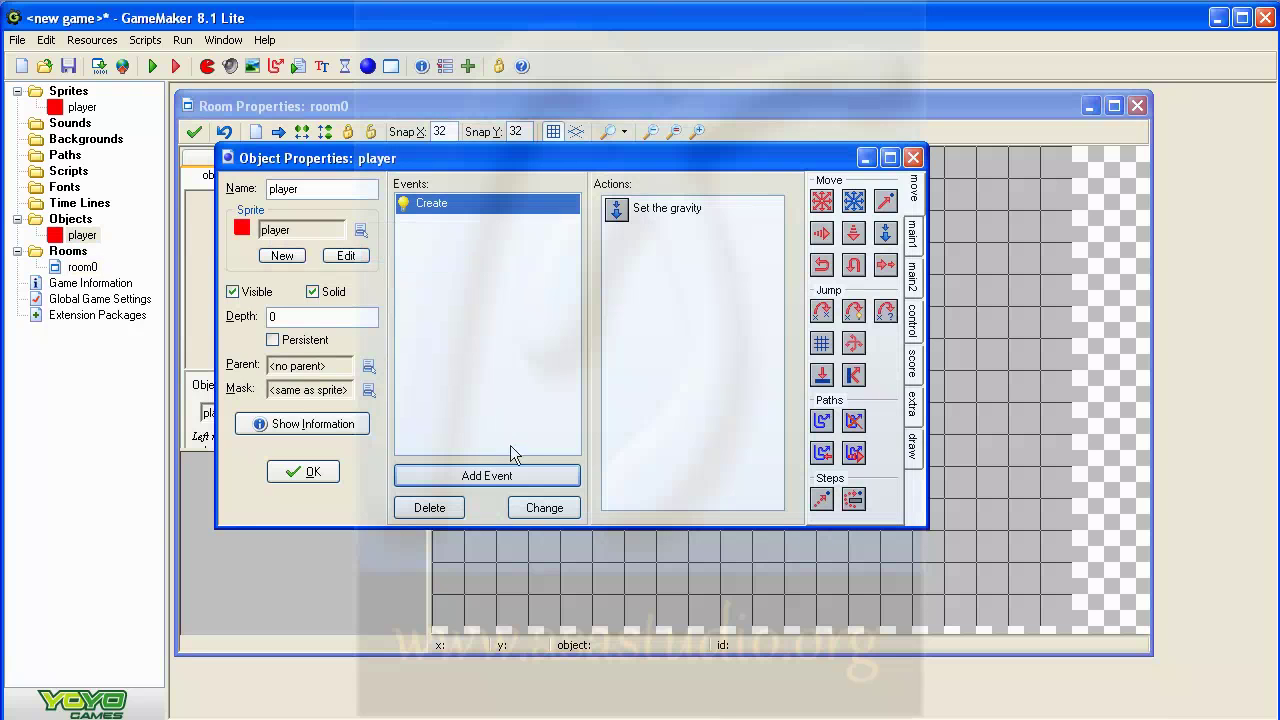
{"action": "left_click", "coordinate": [314, 472]}
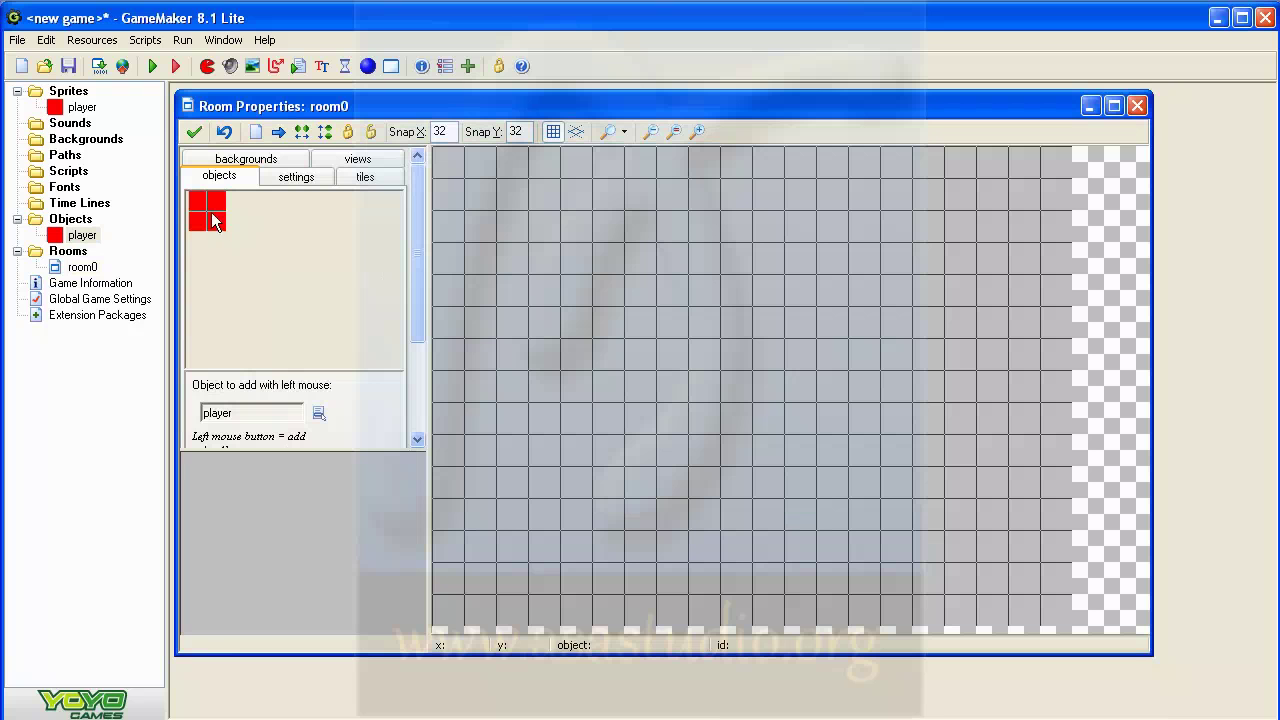
- Place one player instance in the upper half of the room, left of centre, and test-run the game
{"action": "left_click", "coordinate": [672, 311]}
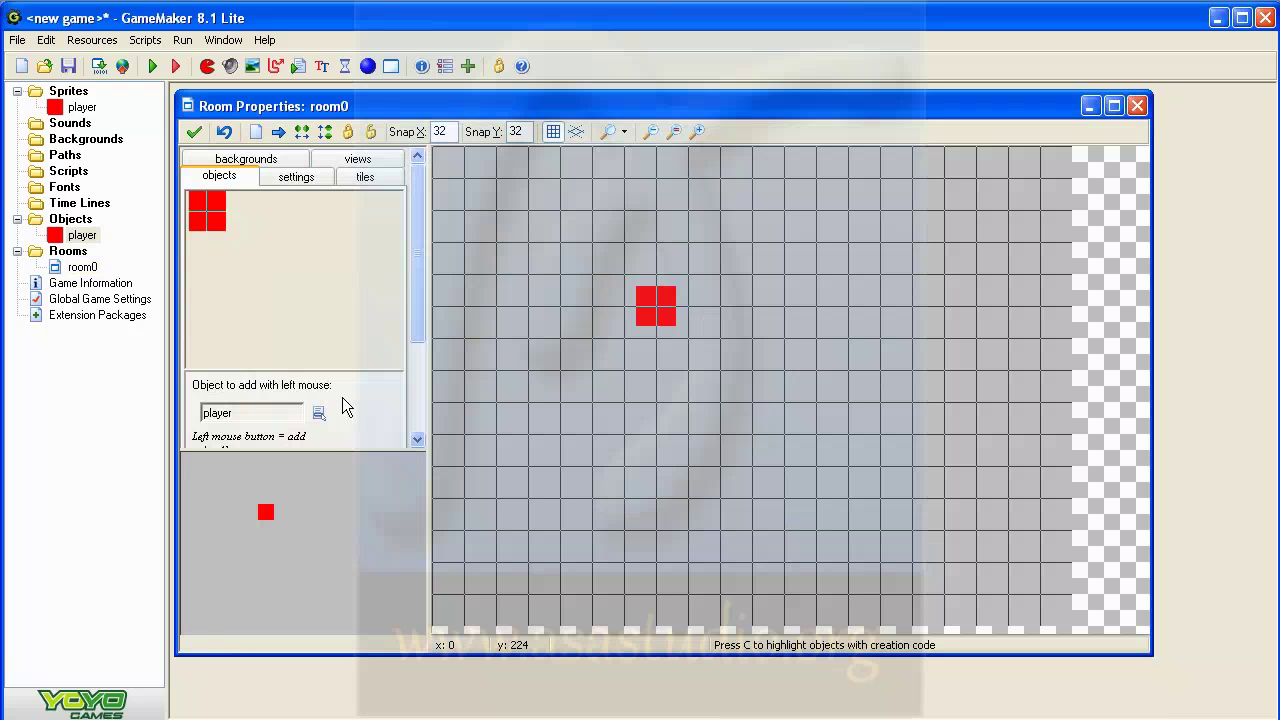
{"action": "left_click", "coordinate": [152, 66]}
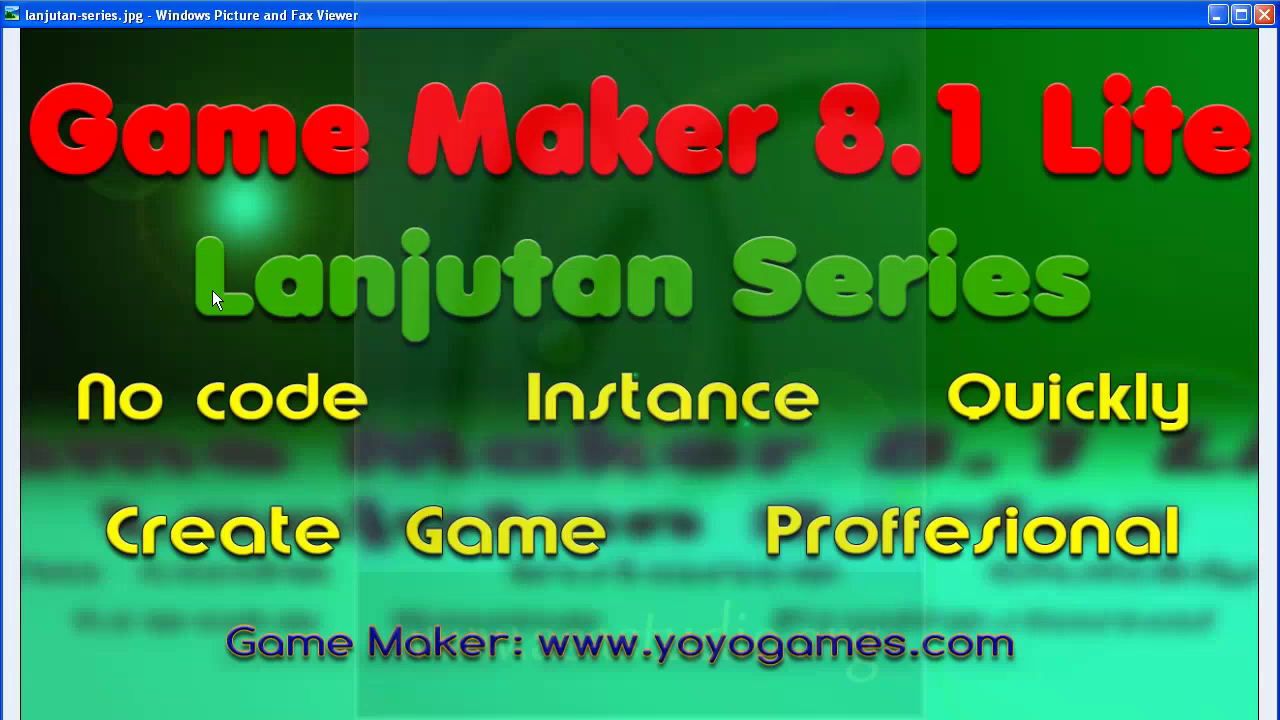
{"action": "key", "text": "Up"}
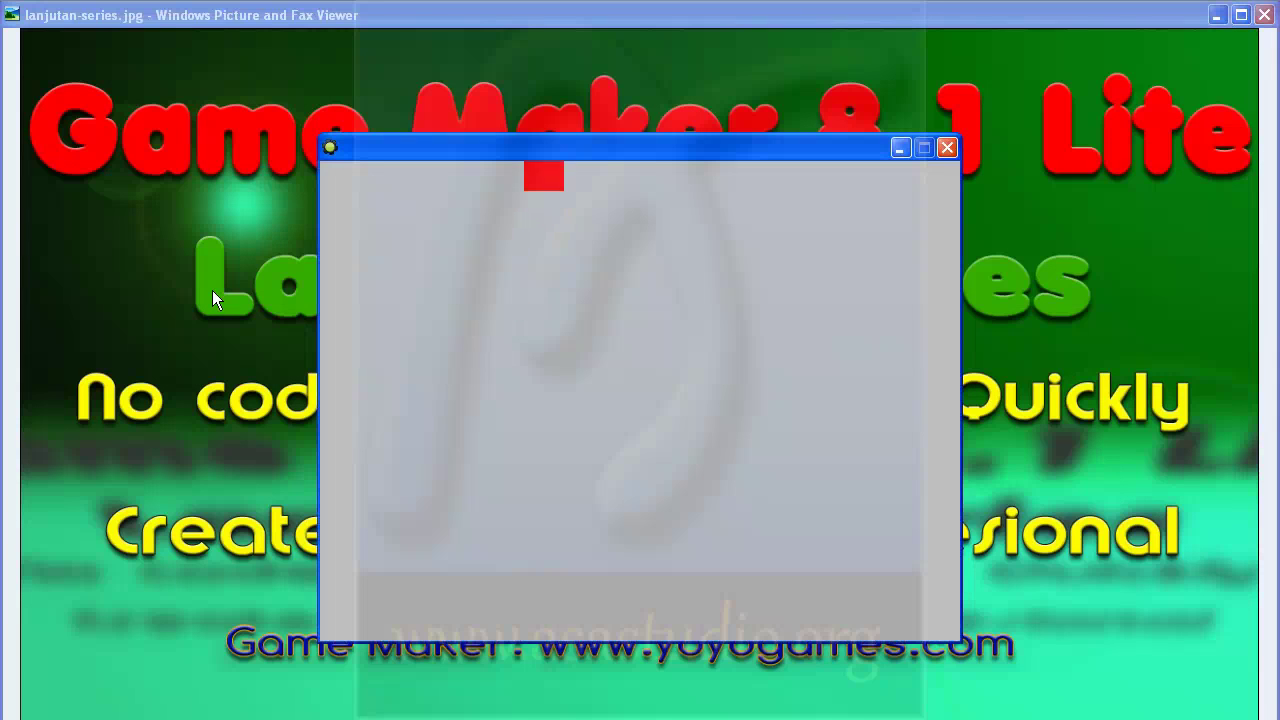
{"action": "left_click", "coordinate": [948, 148]}
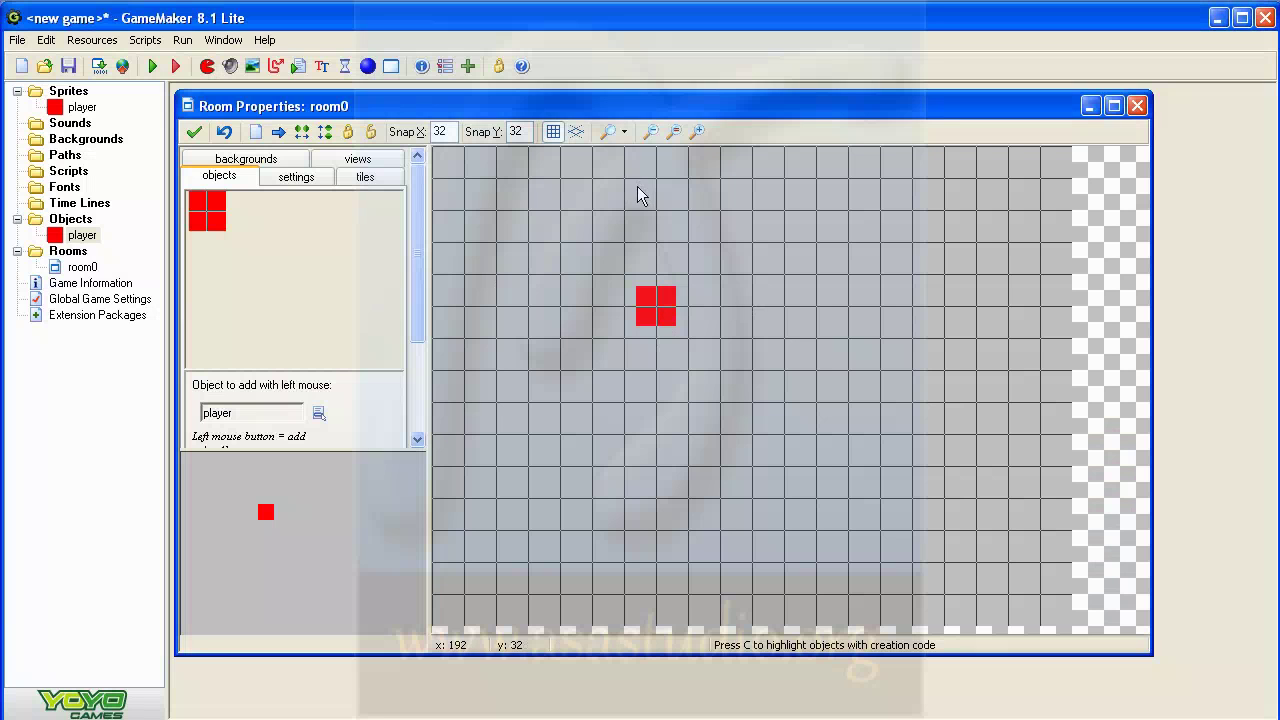
- Set the gravity direction to 270 in the player object's Create event and test-run the game
{"action": "double_click", "coordinate": [78, 238]}
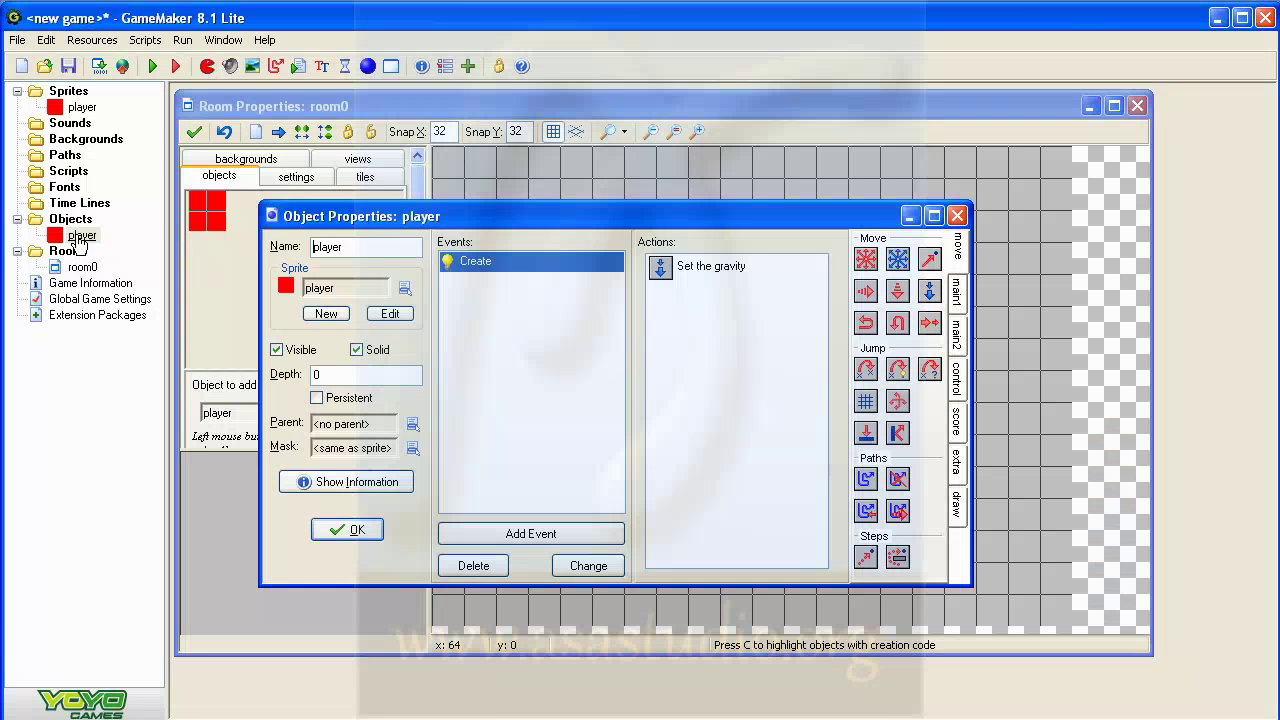
{"action": "left_click", "coordinate": [671, 269]}
{"action": "double_click", "coordinate": [671, 269]}
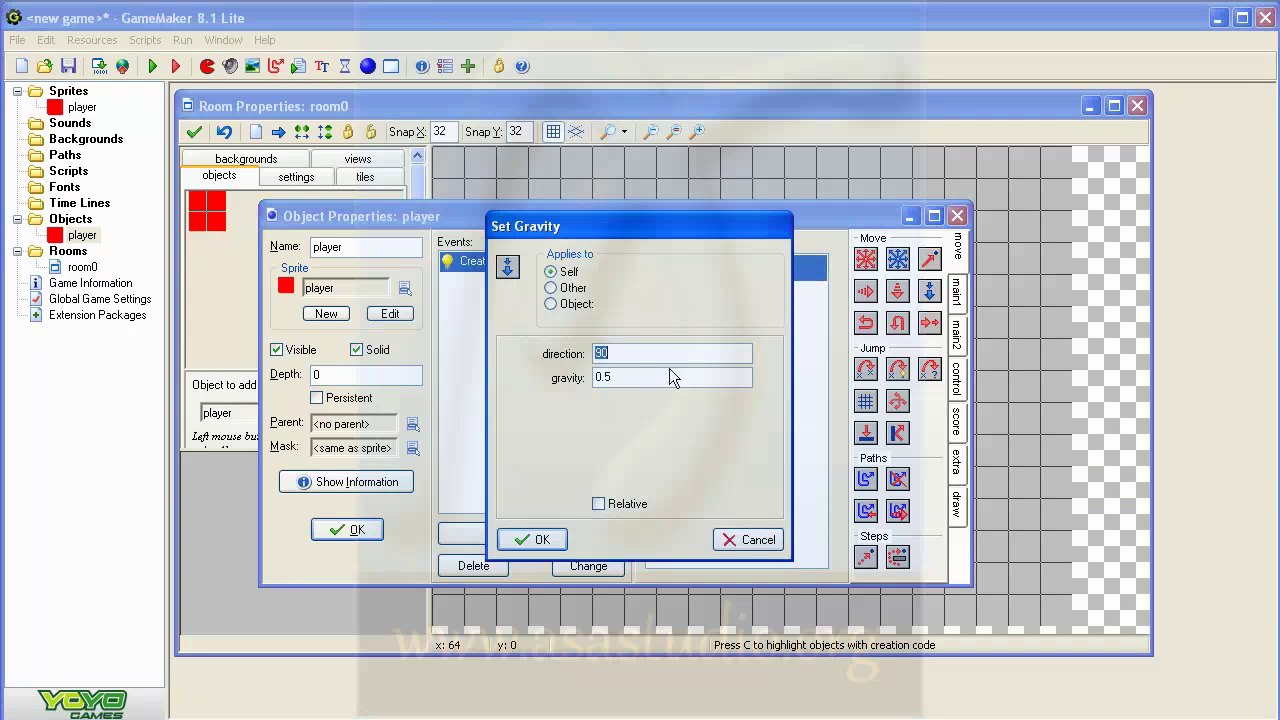
{"action": "type", "text": "270"}
{"action": "left_click", "coordinate": [543, 540]}
{"action": "left_click", "coordinate": [543, 540]}
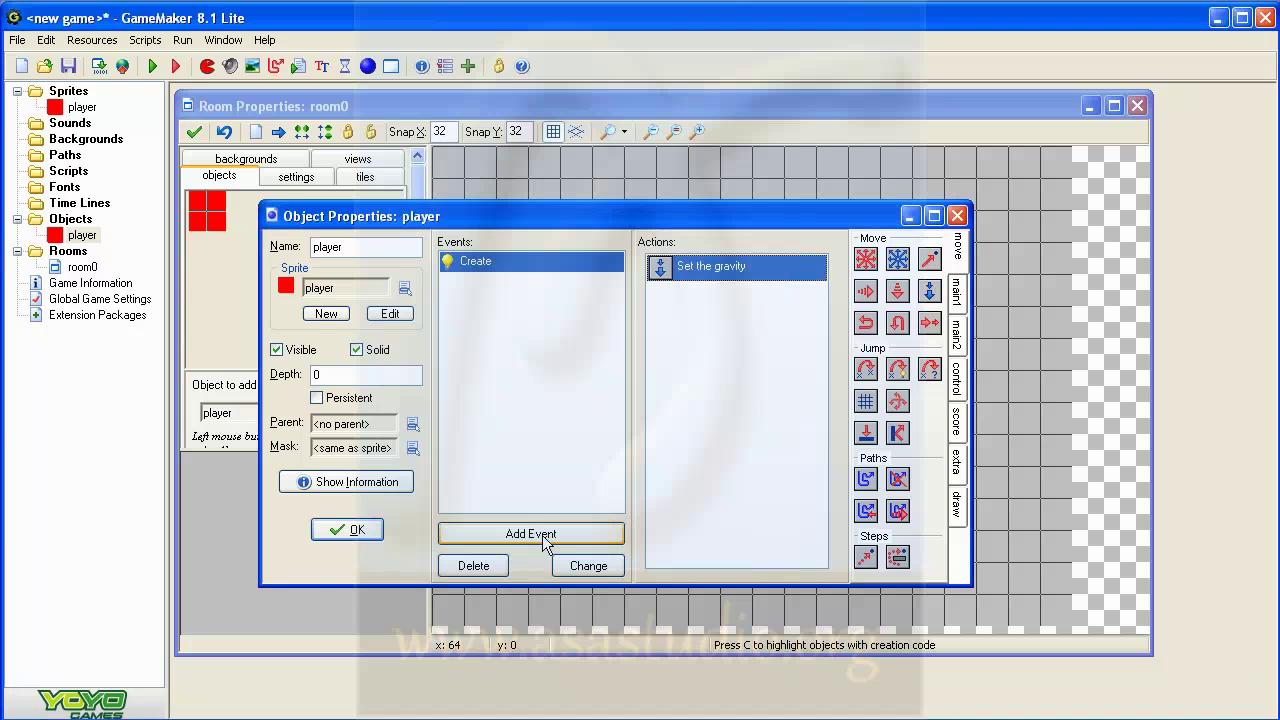
{"action": "left_click", "coordinate": [152, 66]}
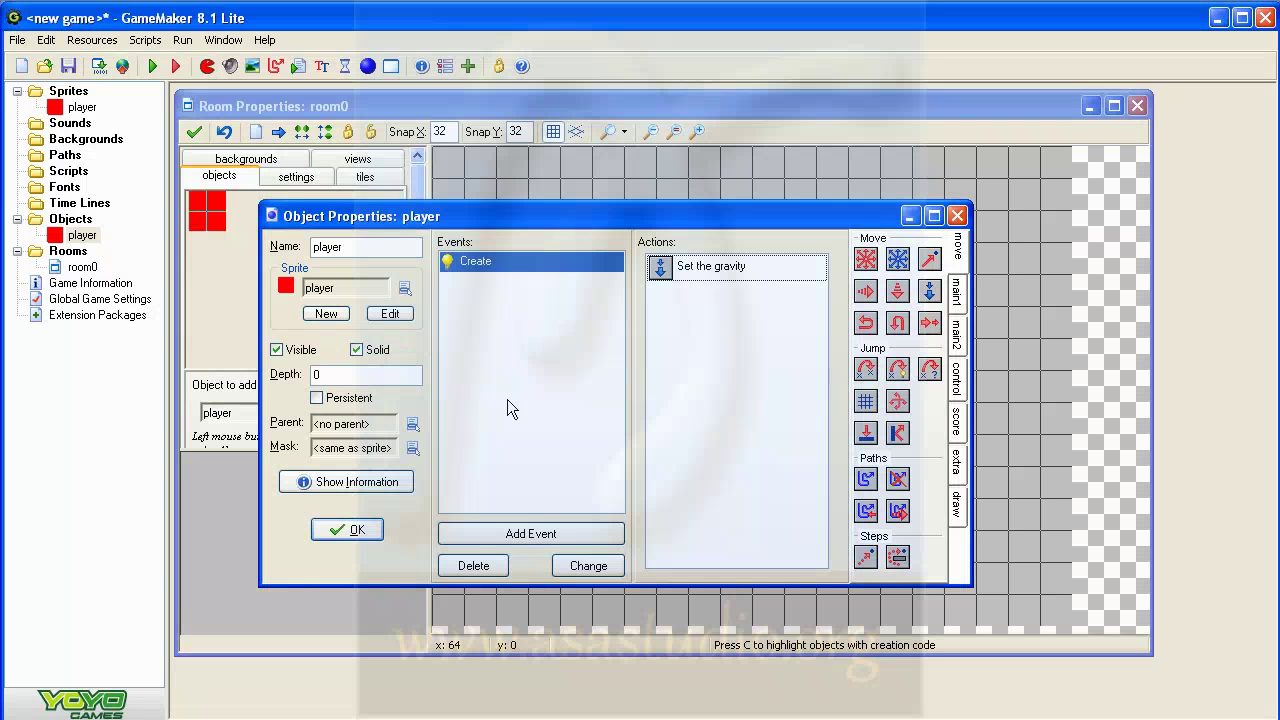
{"action": "left_click", "coordinate": [346, 529]}
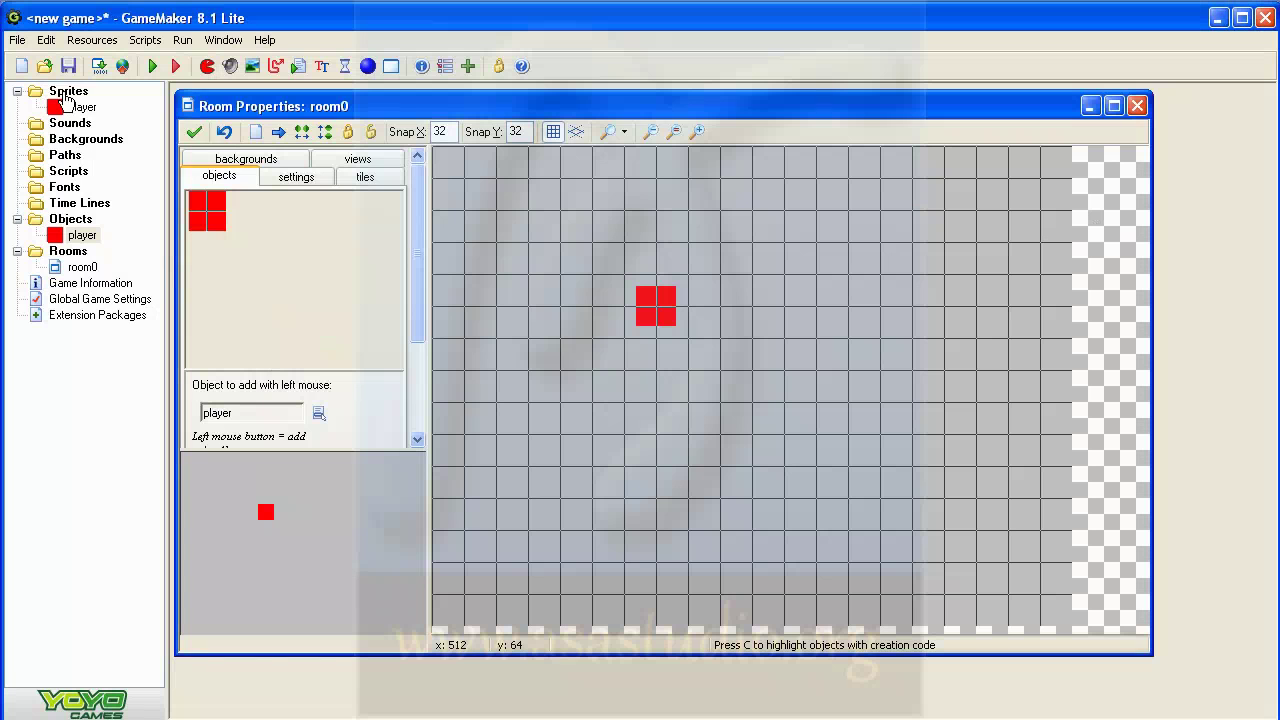
- Create a sprite named tembok with a new blank 32 × 32 image
{"action": "right_click", "coordinate": [65, 94]}
{"action": "left_click", "coordinate": [95, 104]}
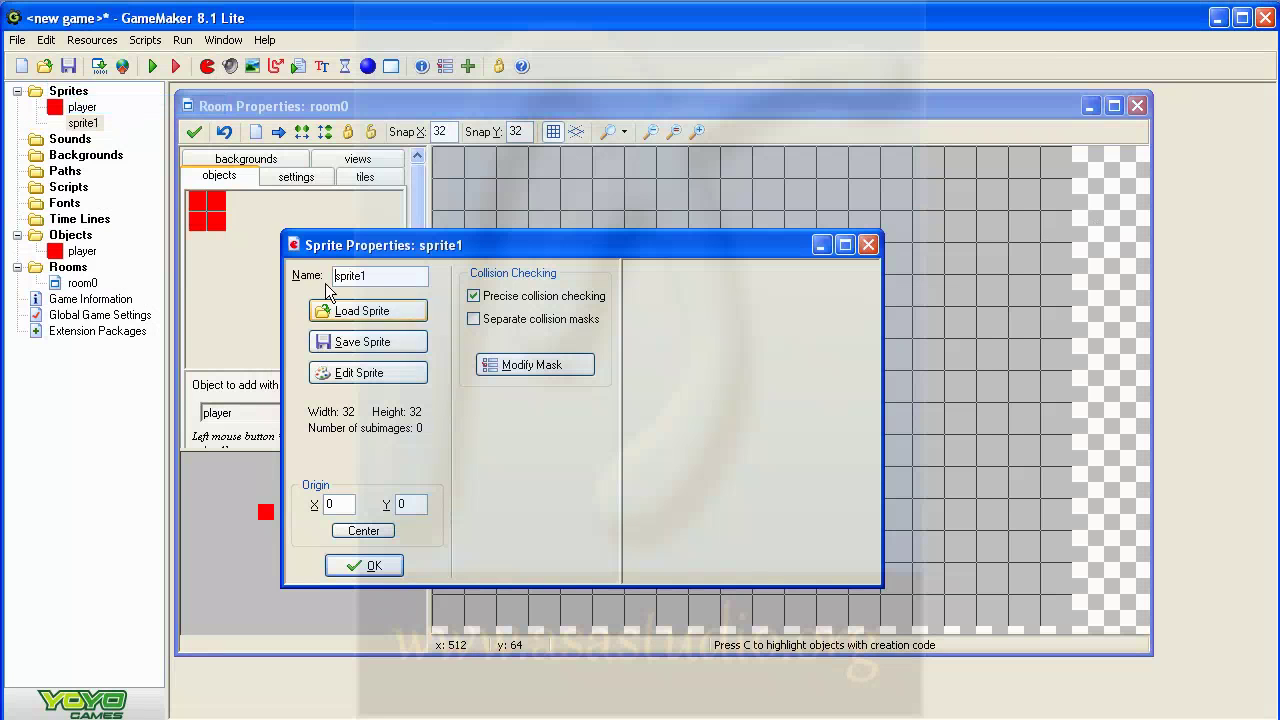
{"action": "type", "text": "tembok"}
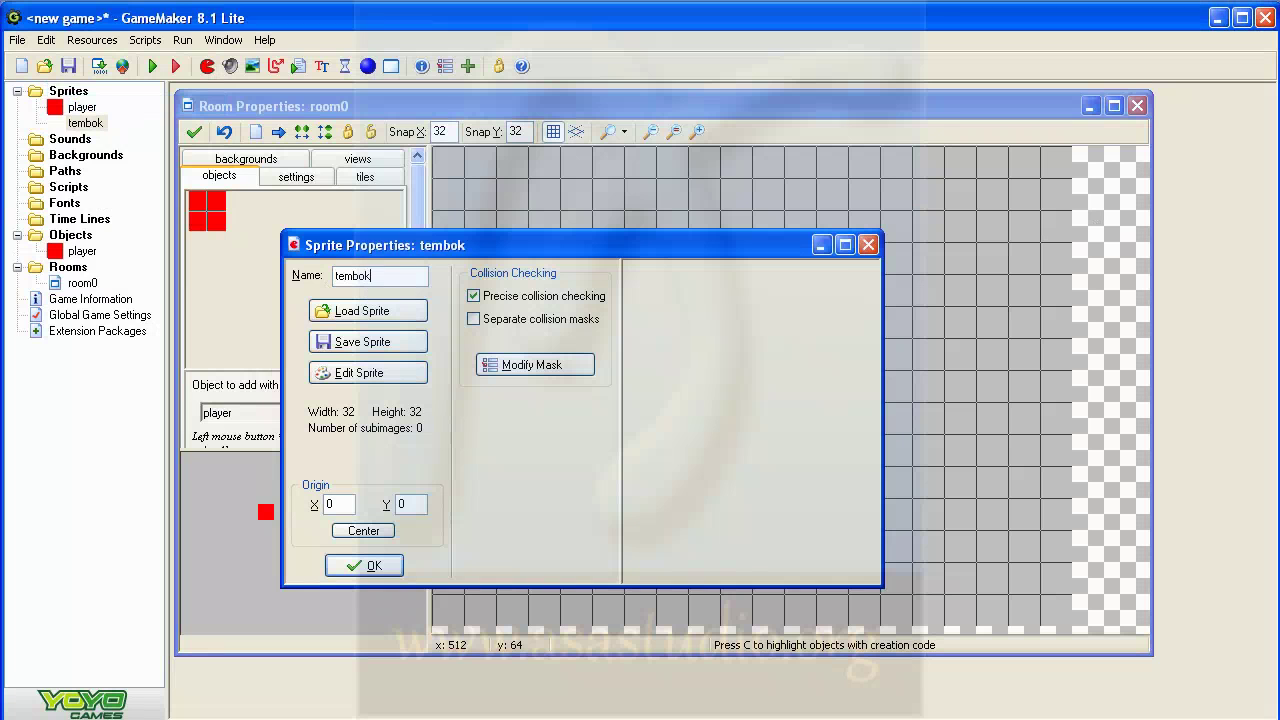
{"action": "left_click", "coordinate": [365, 373]}
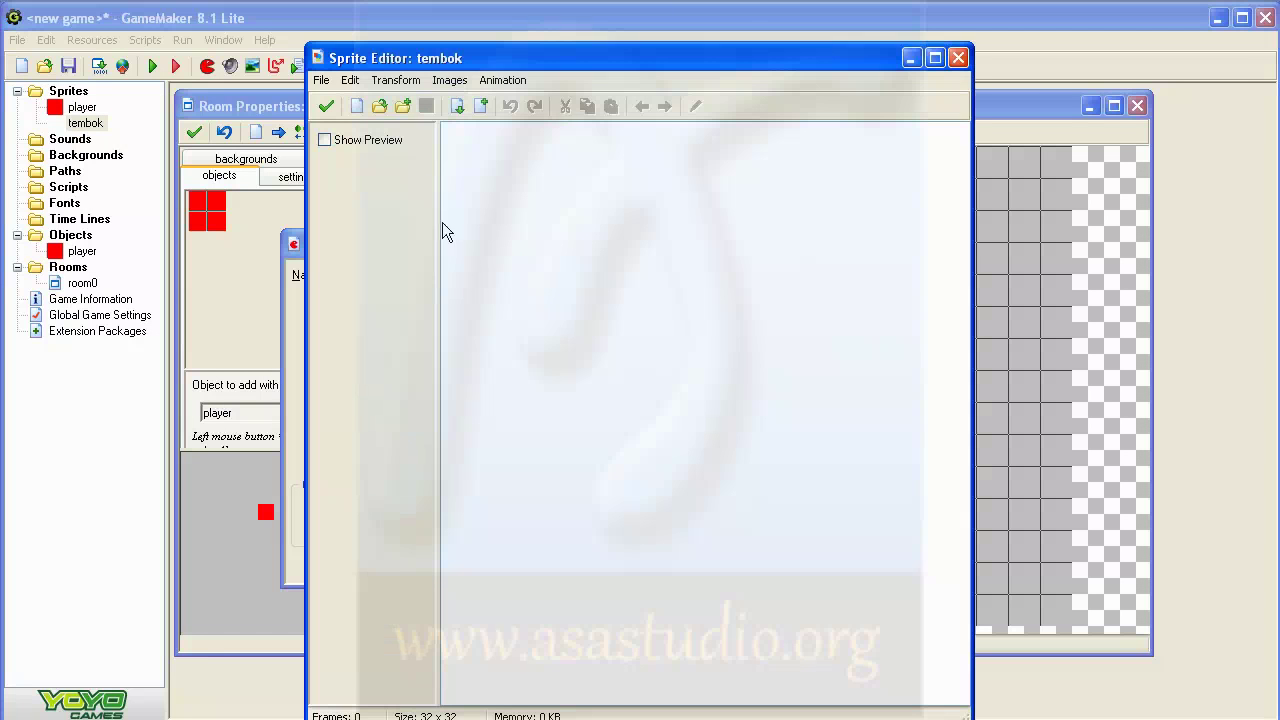
{"action": "left_click", "coordinate": [364, 112]}
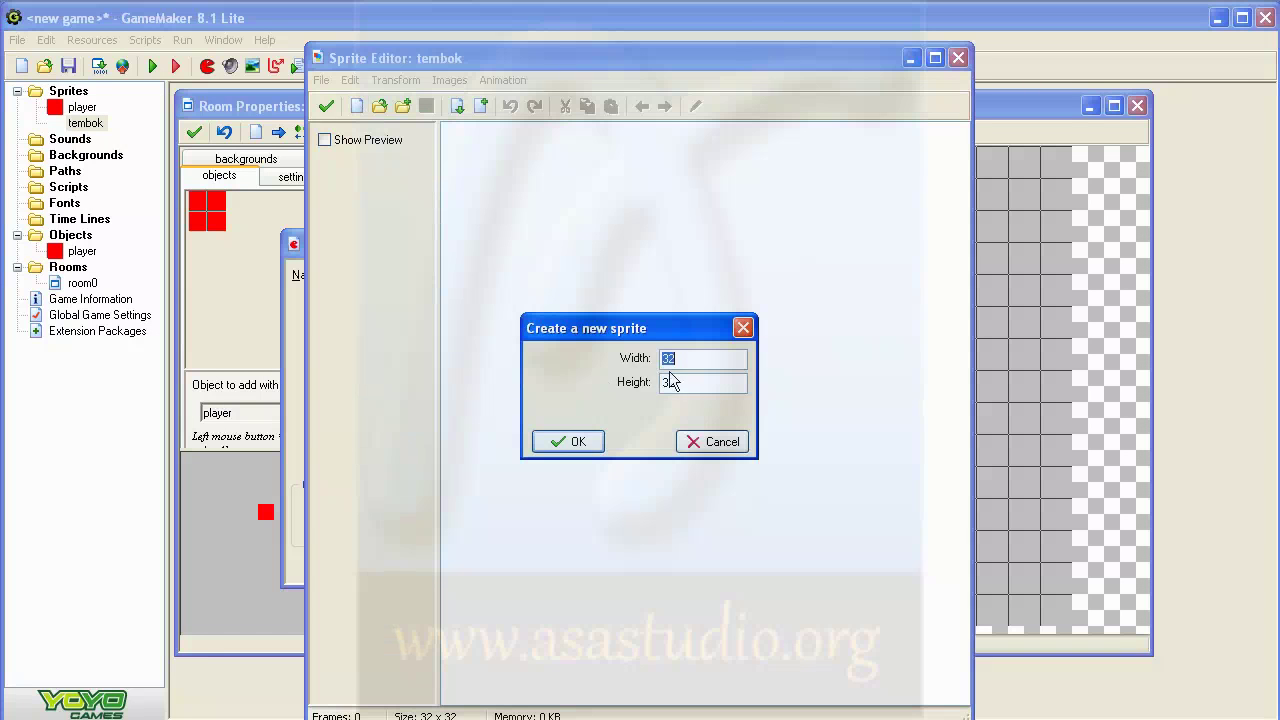
{"action": "left_click", "coordinate": [580, 441]}
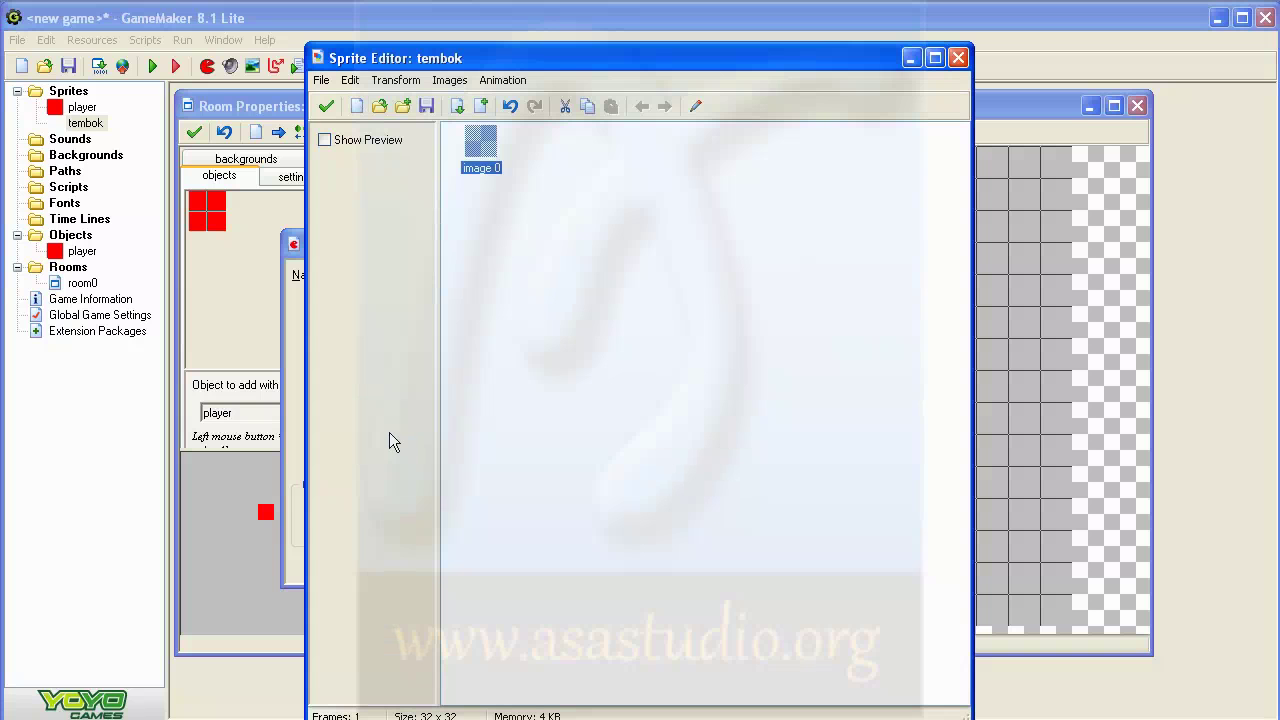
- Fill the tembok image with dark red and confirm the sprite
{"action": "double_click", "coordinate": [481, 145]}
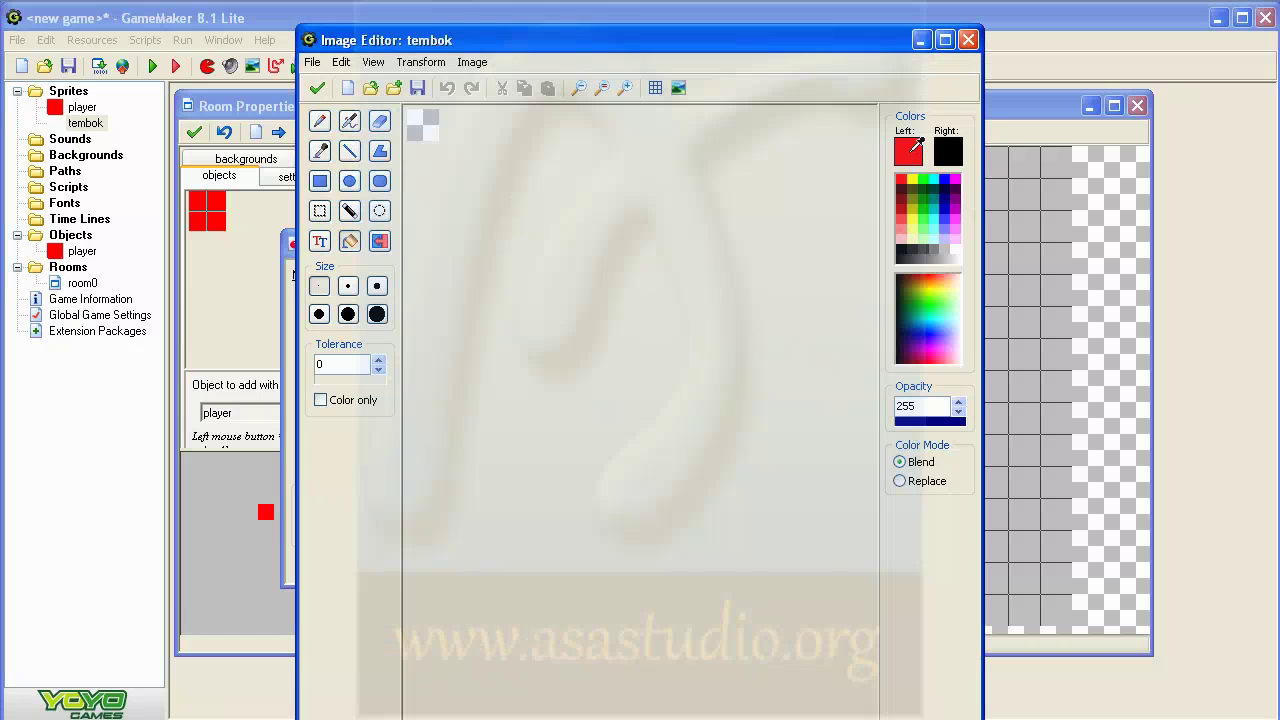
{"action": "left_click", "coordinate": [910, 150]}
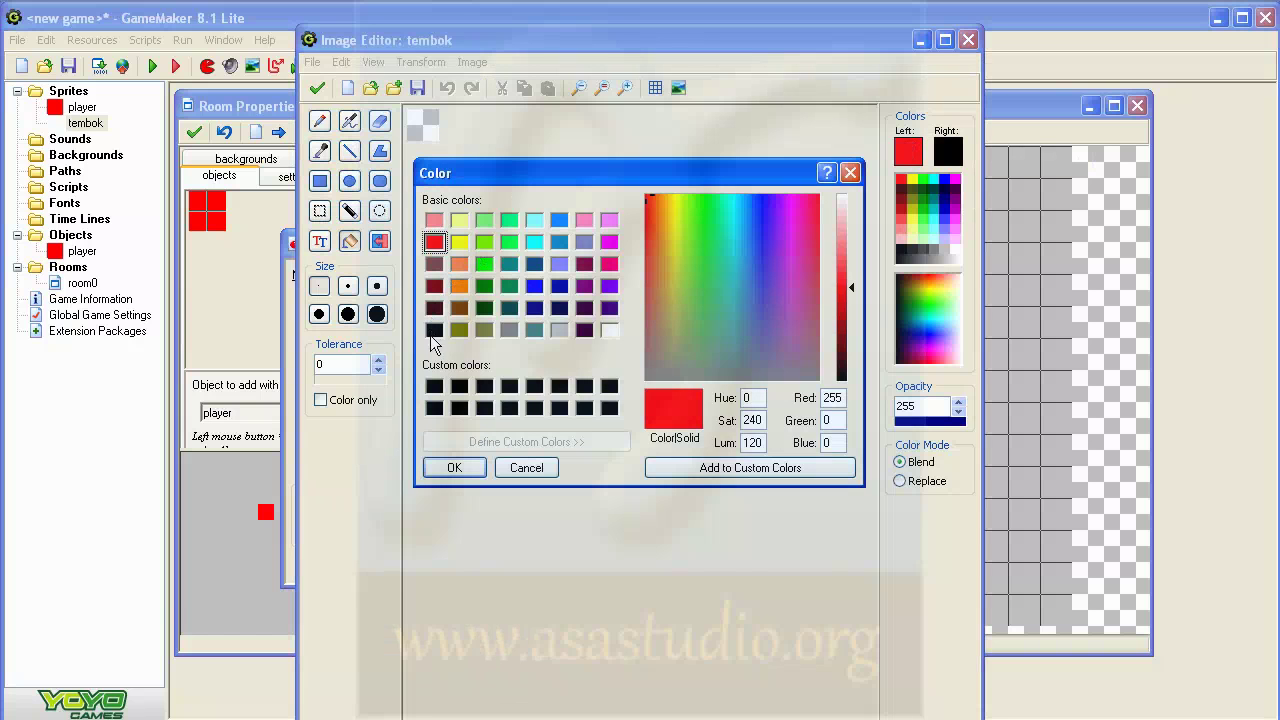
{"action": "left_click", "coordinate": [434, 386]}
{"action": "left_click", "coordinate": [434, 286]}
{"action": "left_click", "coordinate": [454, 467]}
{"action": "left_click", "coordinate": [423, 128]}
{"action": "left_click", "coordinate": [318, 87]}
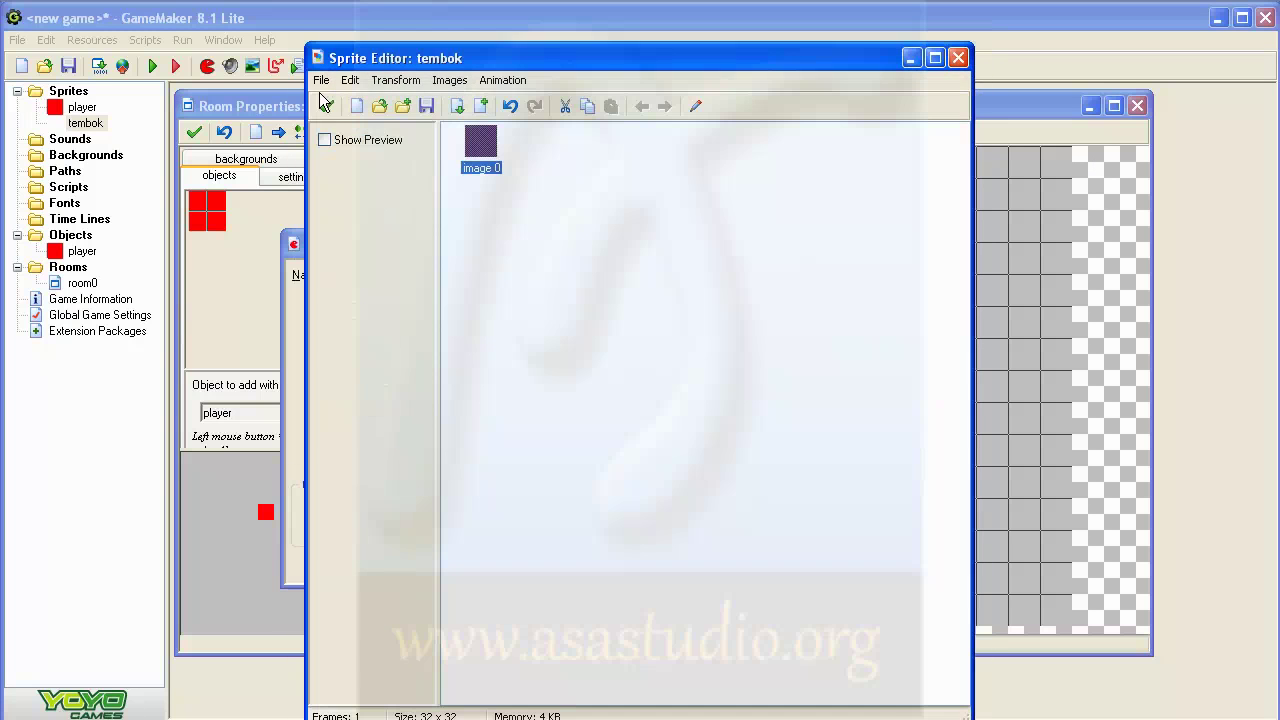
{"action": "left_click", "coordinate": [323, 104]}
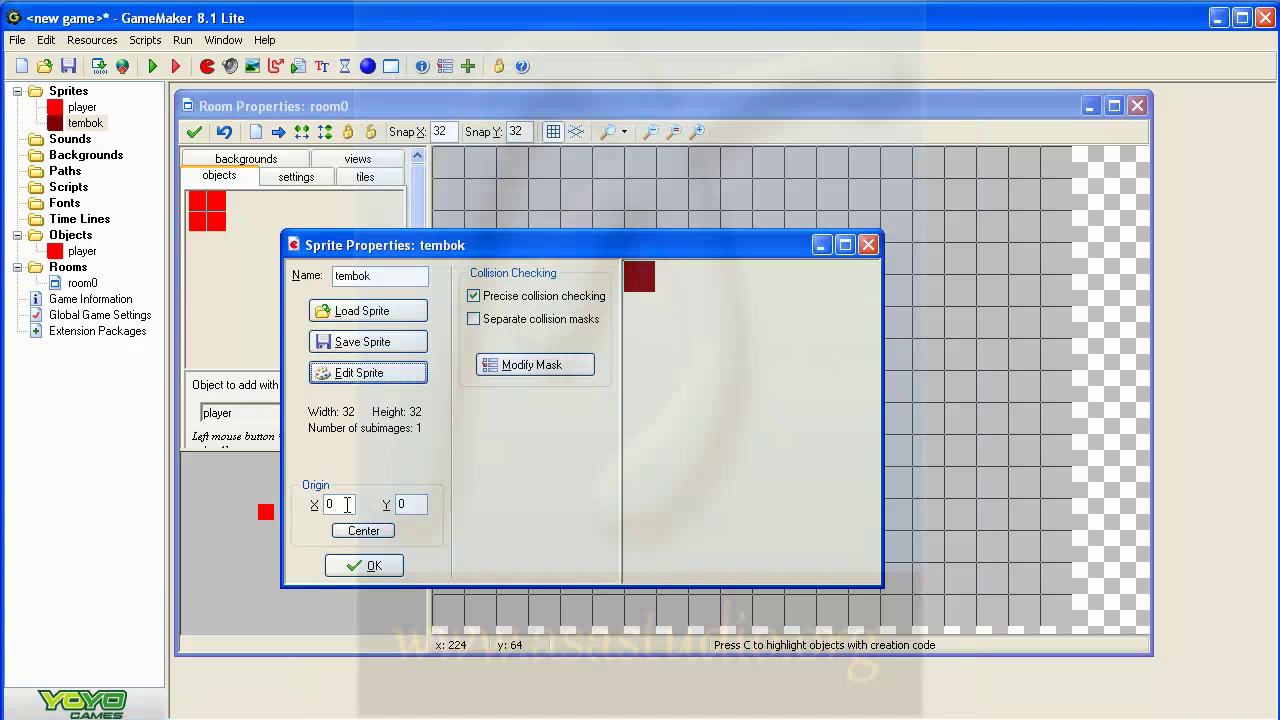
{"action": "left_click", "coordinate": [366, 565]}
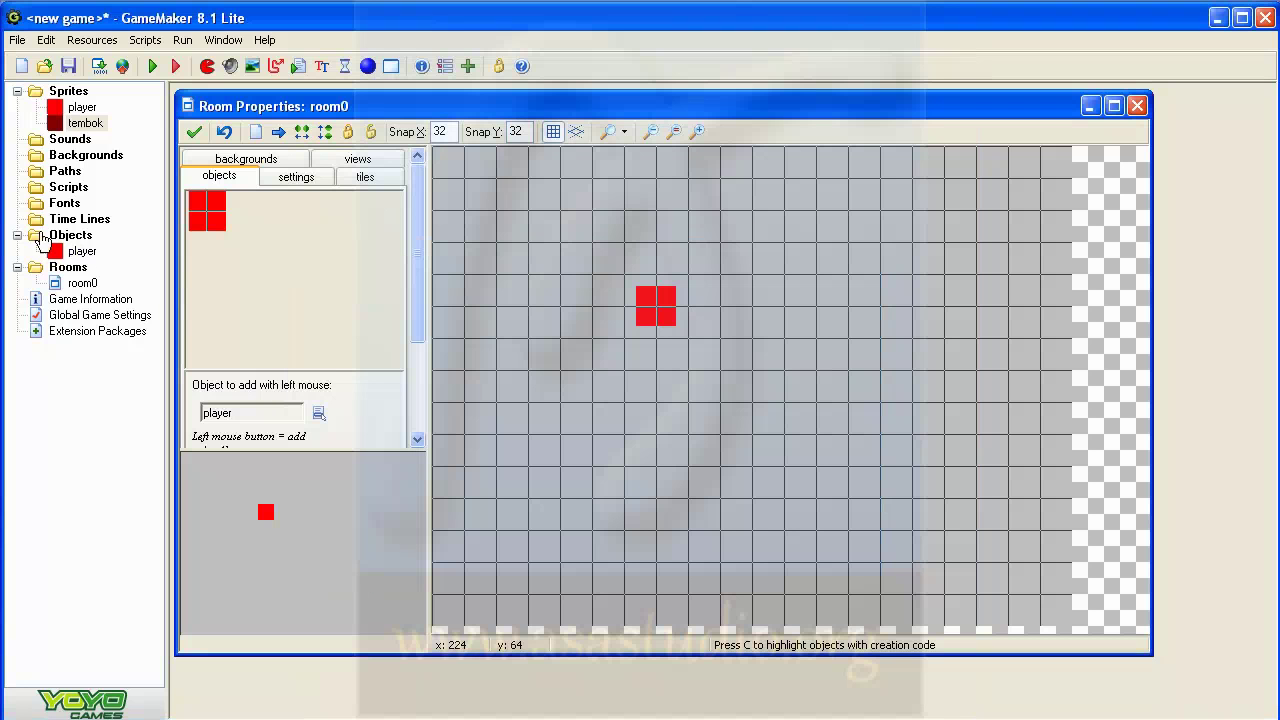
- Create a solid object named tembok that uses the tembok sprite
{"action": "right_click", "coordinate": [75, 237]}
{"action": "left_click", "coordinate": [109, 245]}
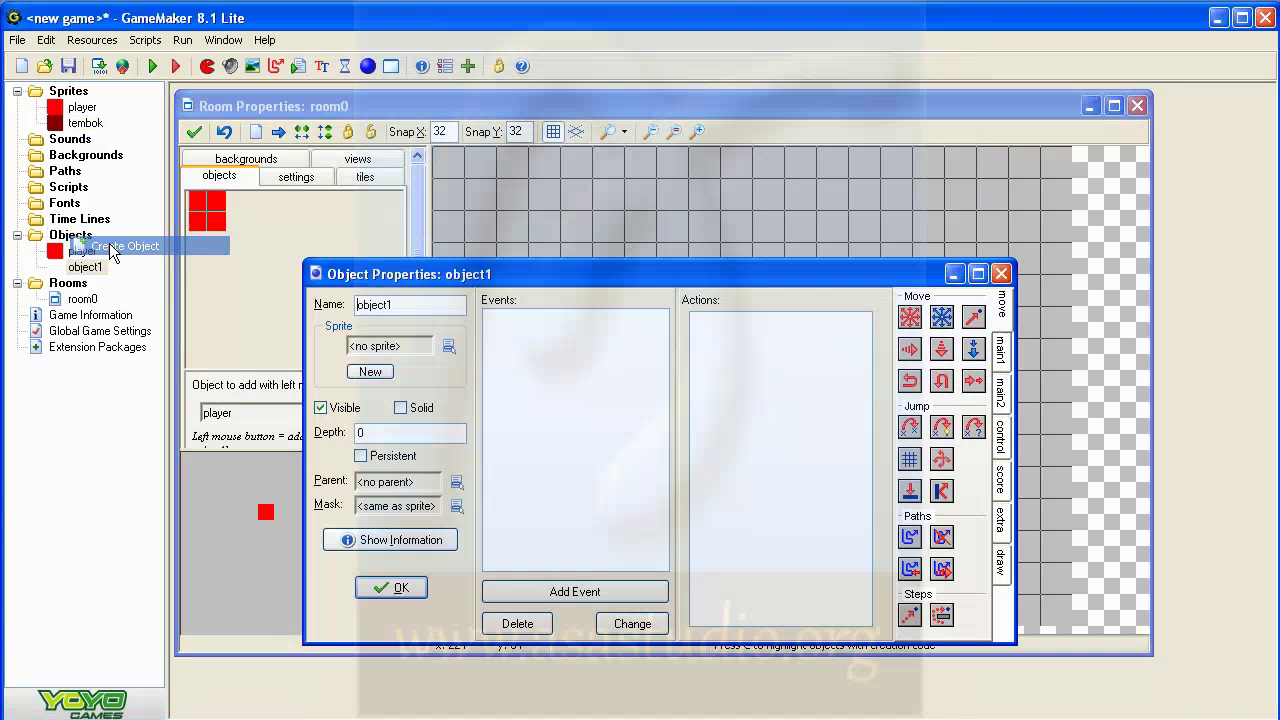
{"action": "double_click", "coordinate": [408, 305]}
{"action": "type", "text": "tembok"}
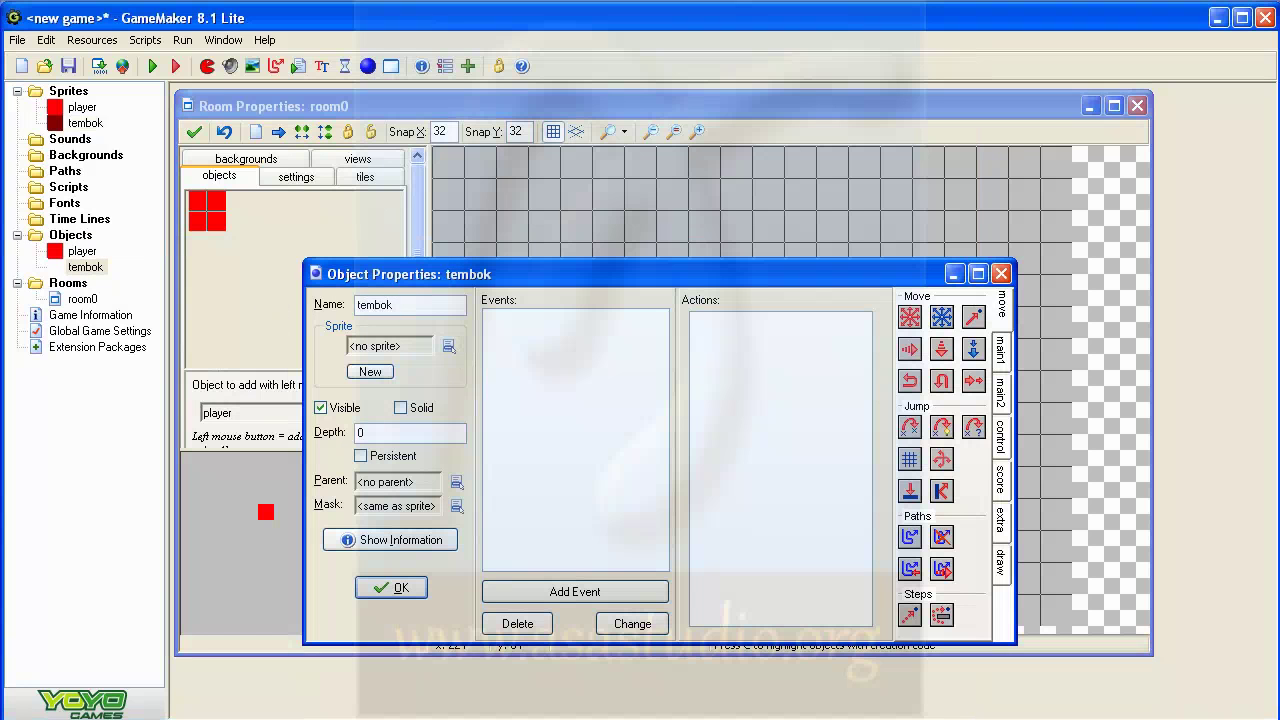
{"action": "left_click", "coordinate": [449, 345]}
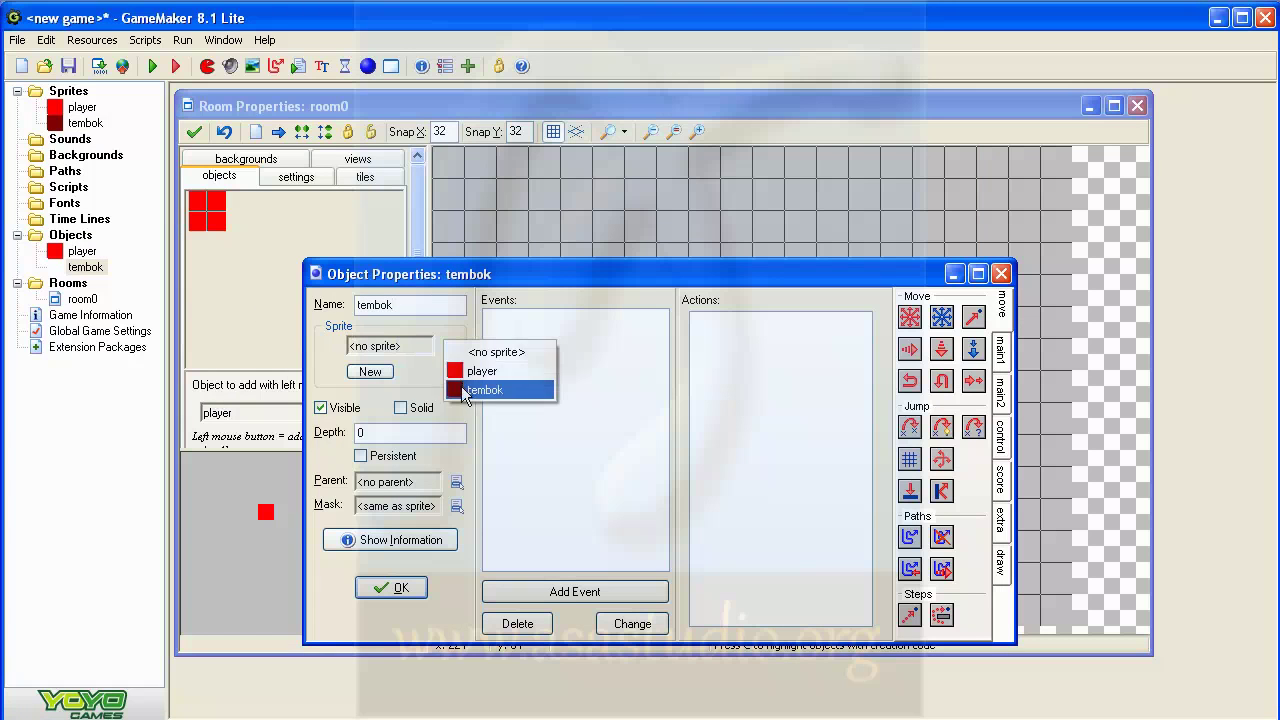
{"action": "left_click", "coordinate": [463, 390]}
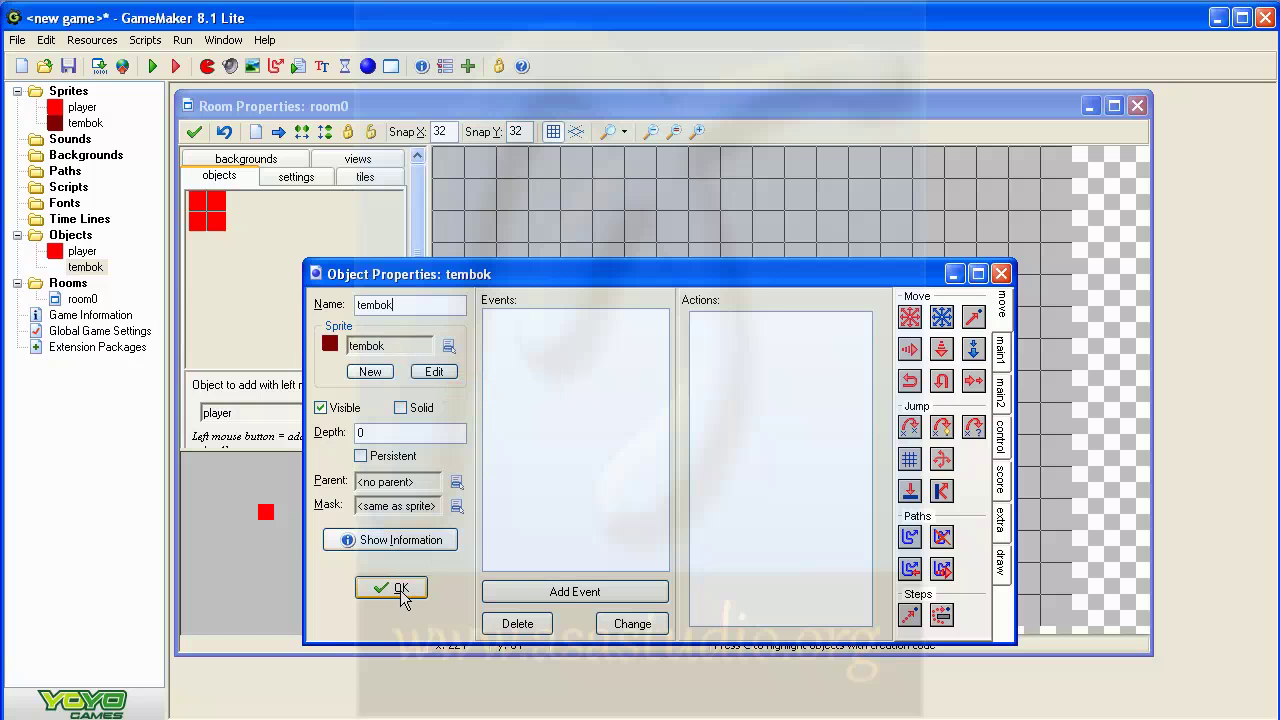
{"action": "left_click", "coordinate": [400, 407]}
{"action": "left_click", "coordinate": [400, 590]}
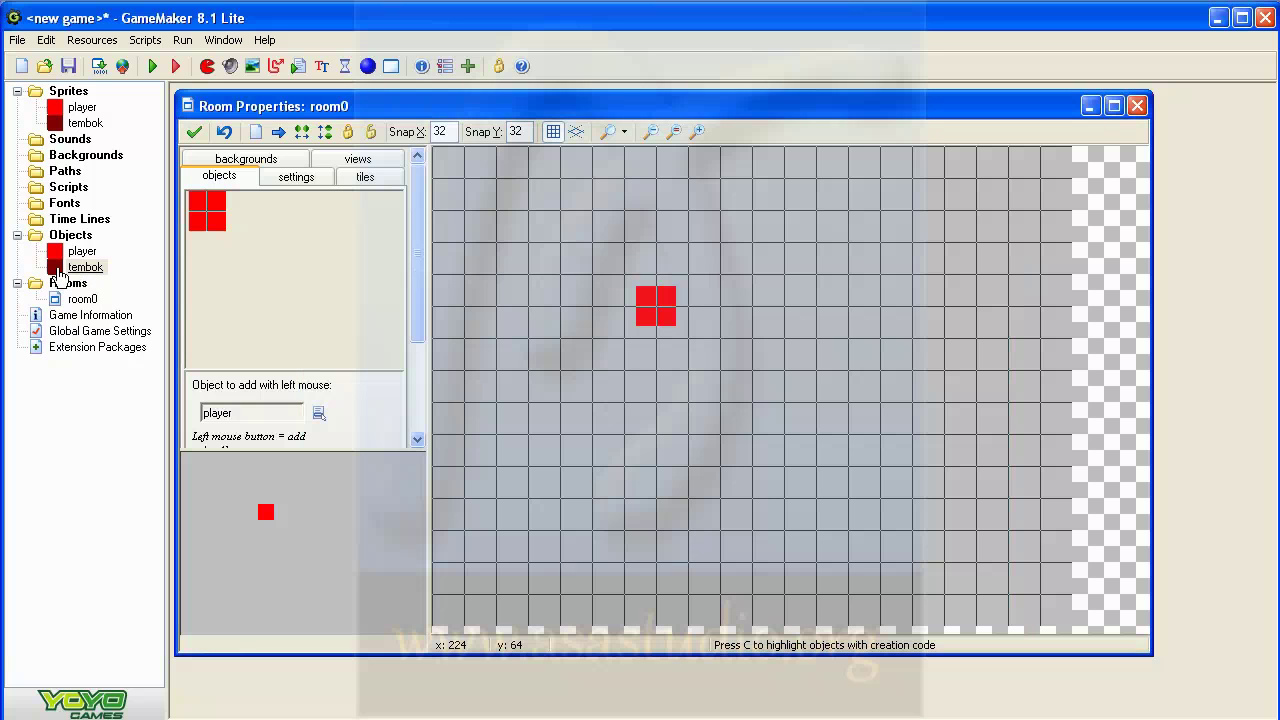
- Place a full row of tembok objects along the room's bottom edge and test-run the game
{"action": "left_click", "coordinate": [263, 248]}
{"action": "left_click", "coordinate": [285, 277]}
{"action": "mouse_move", "coordinate": [447, 613]}
{"action": "left_mouse_down"}
{"action": "mouse_move", "coordinate": [631, 614]}
{"action": "mouse_move", "coordinate": [449, 612]}
{"action": "left_mouse_up"}
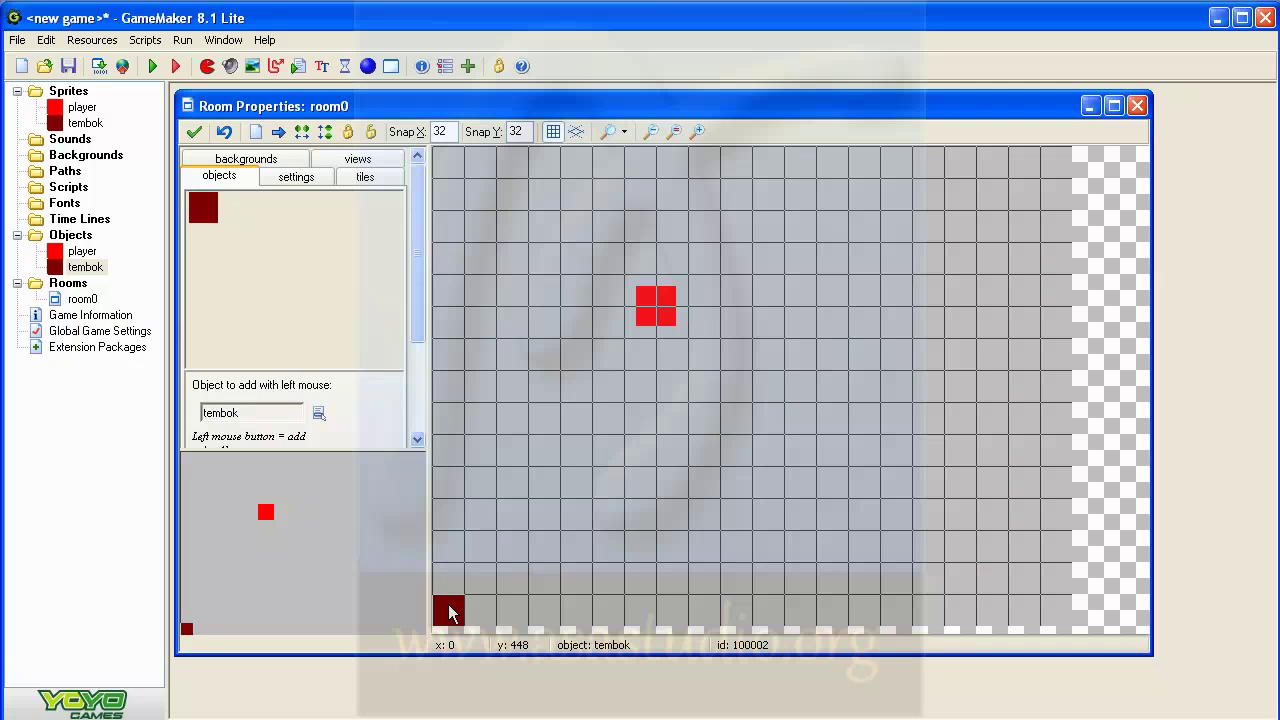
{"action": "left_click_drag", "start_coordinate": [449, 612], "coordinate": [1056, 614], "text": "shift"}
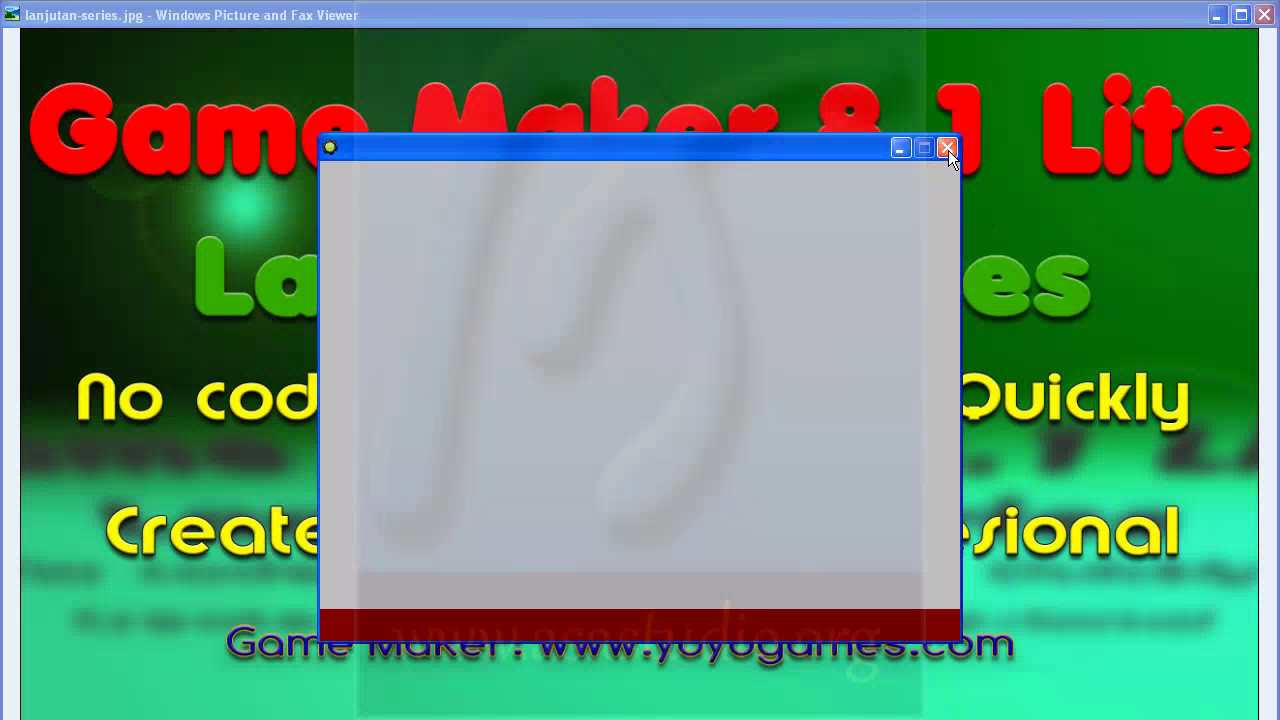
{"action": "left_click", "coordinate": [948, 150]}
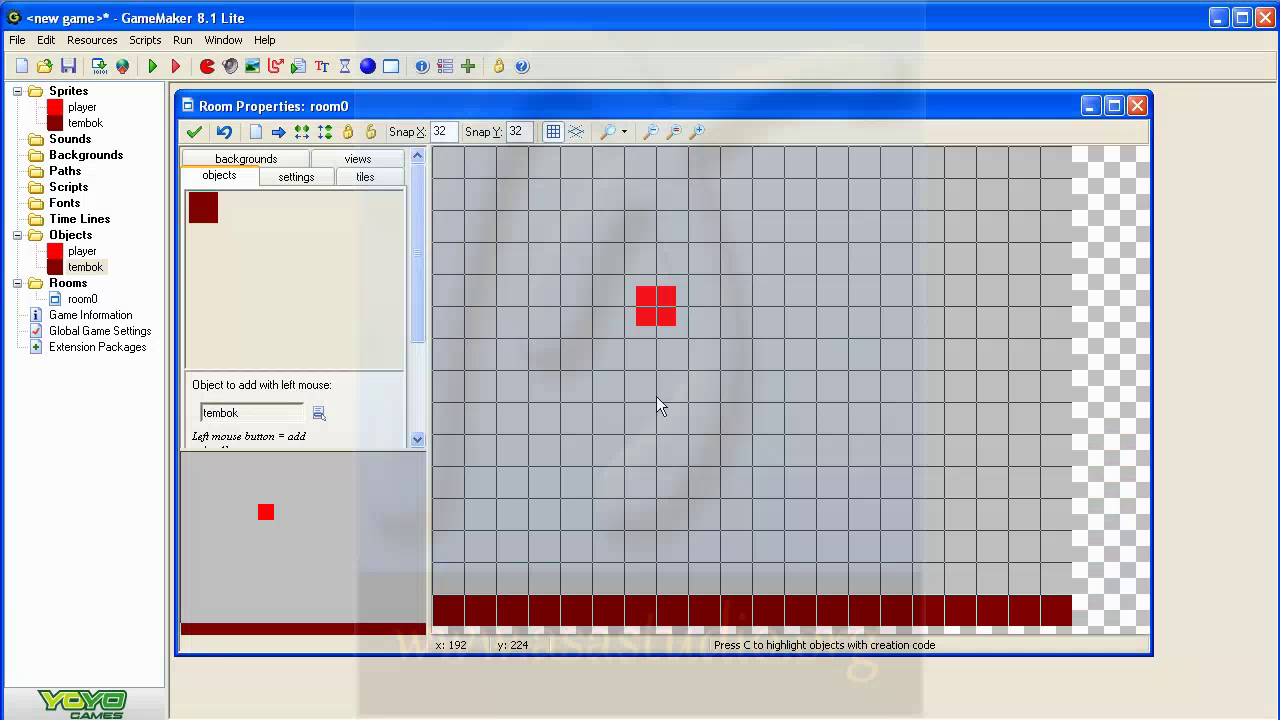
- Add a collision event with player to the tembok object, with a Speed Vertical action applied to Other at vertical speed 0
{"action": "double_click", "coordinate": [86, 268]}
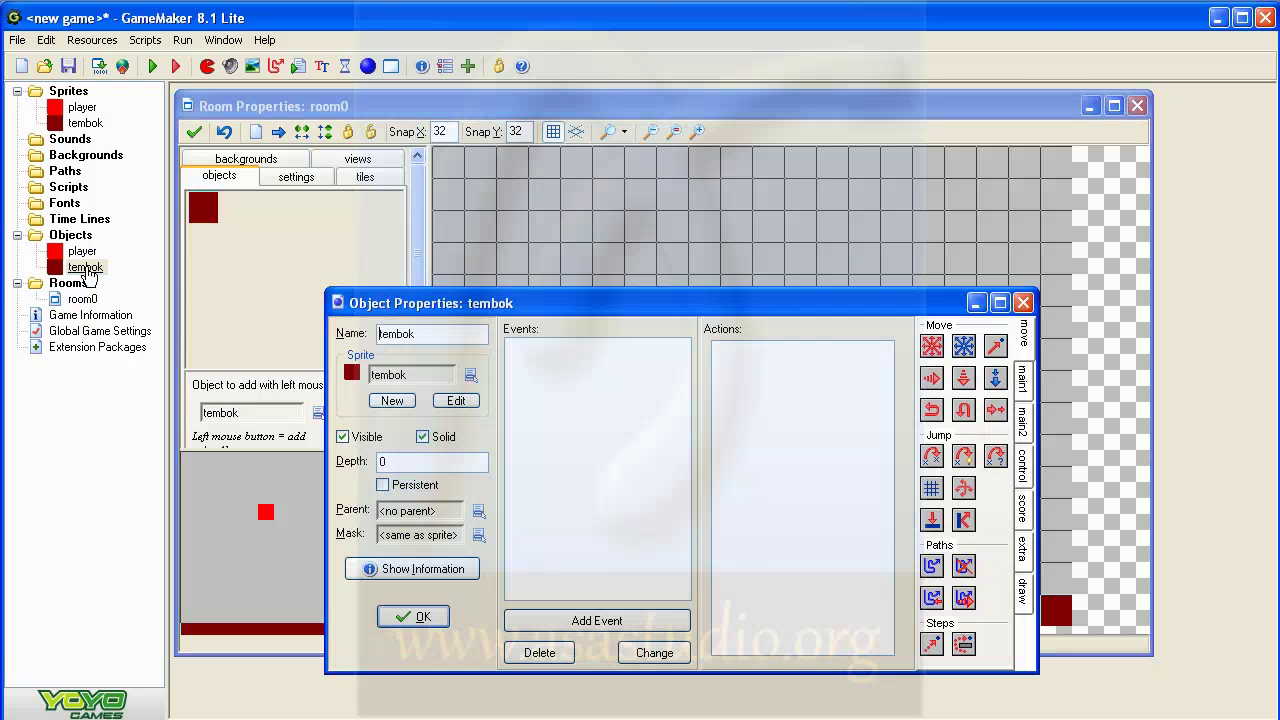
{"action": "left_click", "coordinate": [567, 623]}
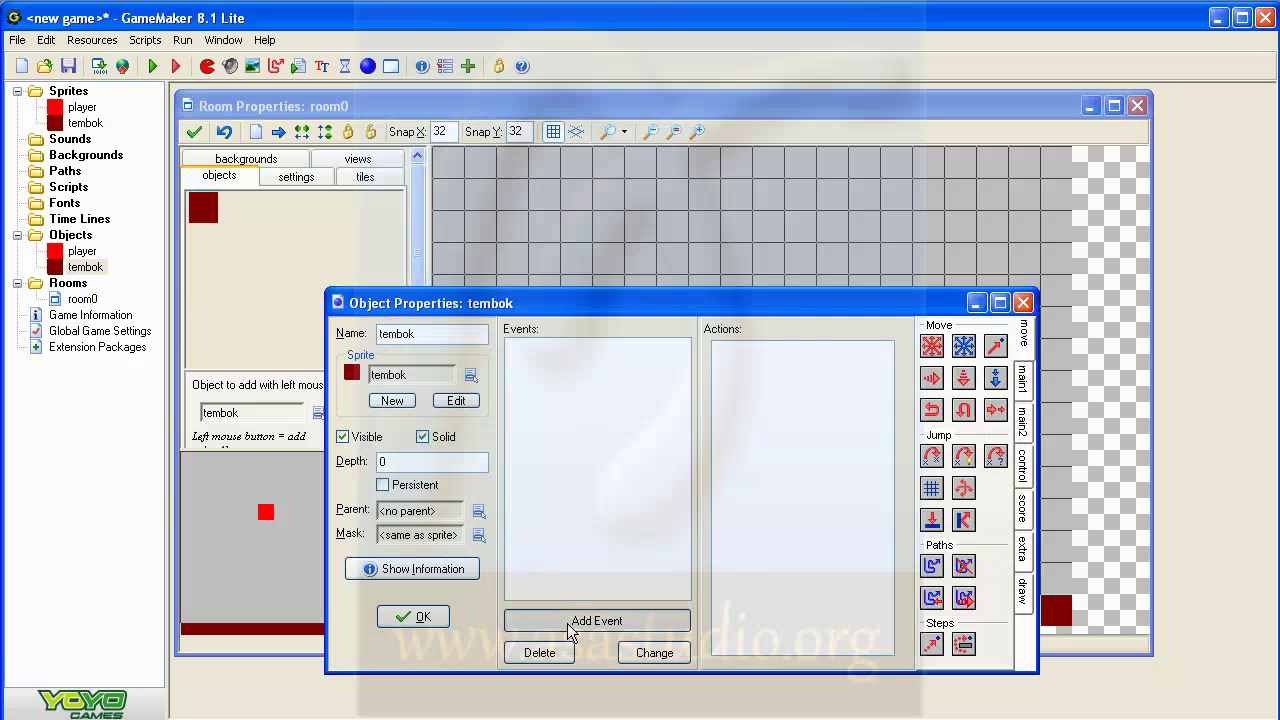
{"action": "left_click", "coordinate": [585, 424]}
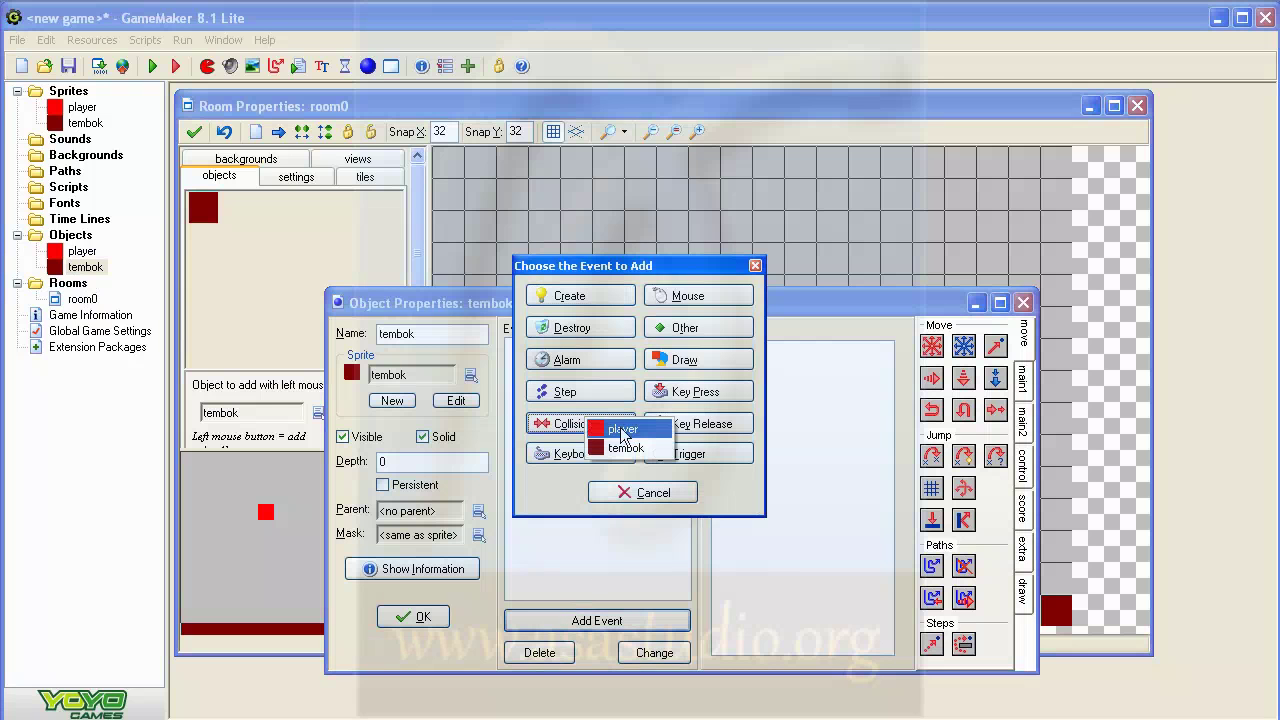
{"action": "left_click", "coordinate": [621, 430]}
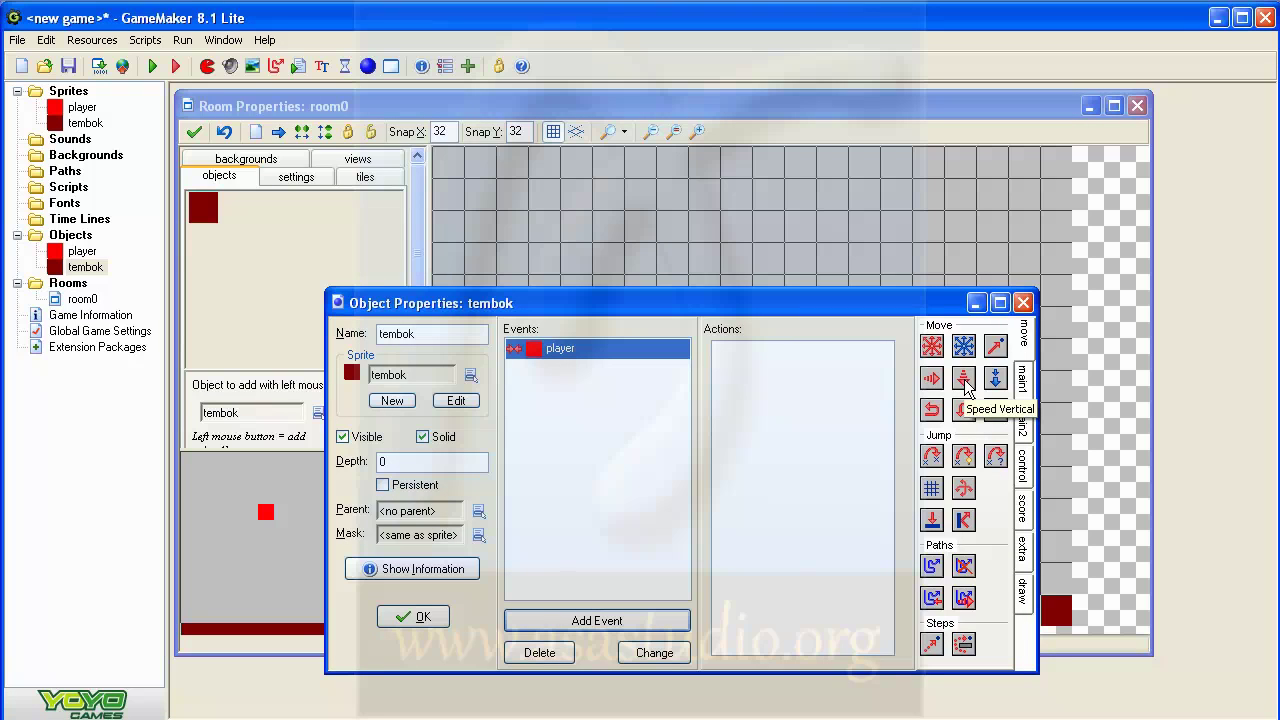
{"action": "left_click_drag", "start_coordinate": [965, 386], "coordinate": [806, 381]}
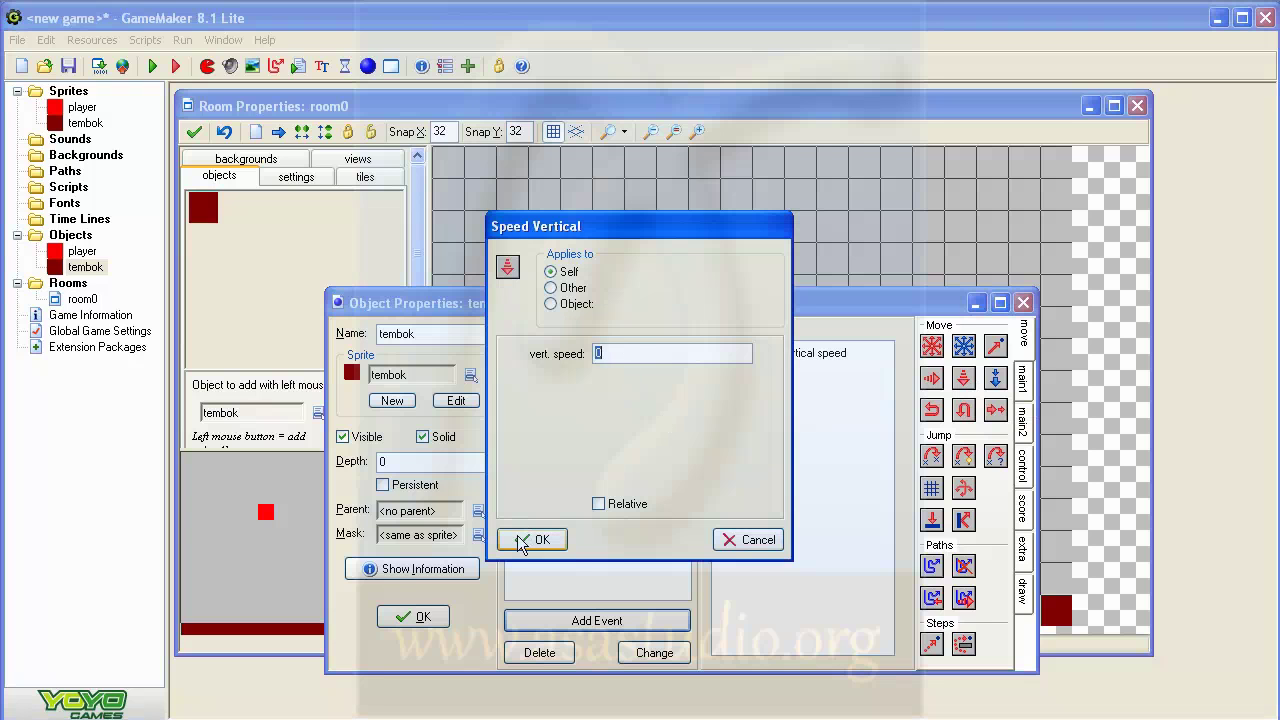
{"action": "left_click", "coordinate": [550, 287]}
{"action": "left_click", "coordinate": [546, 538]}
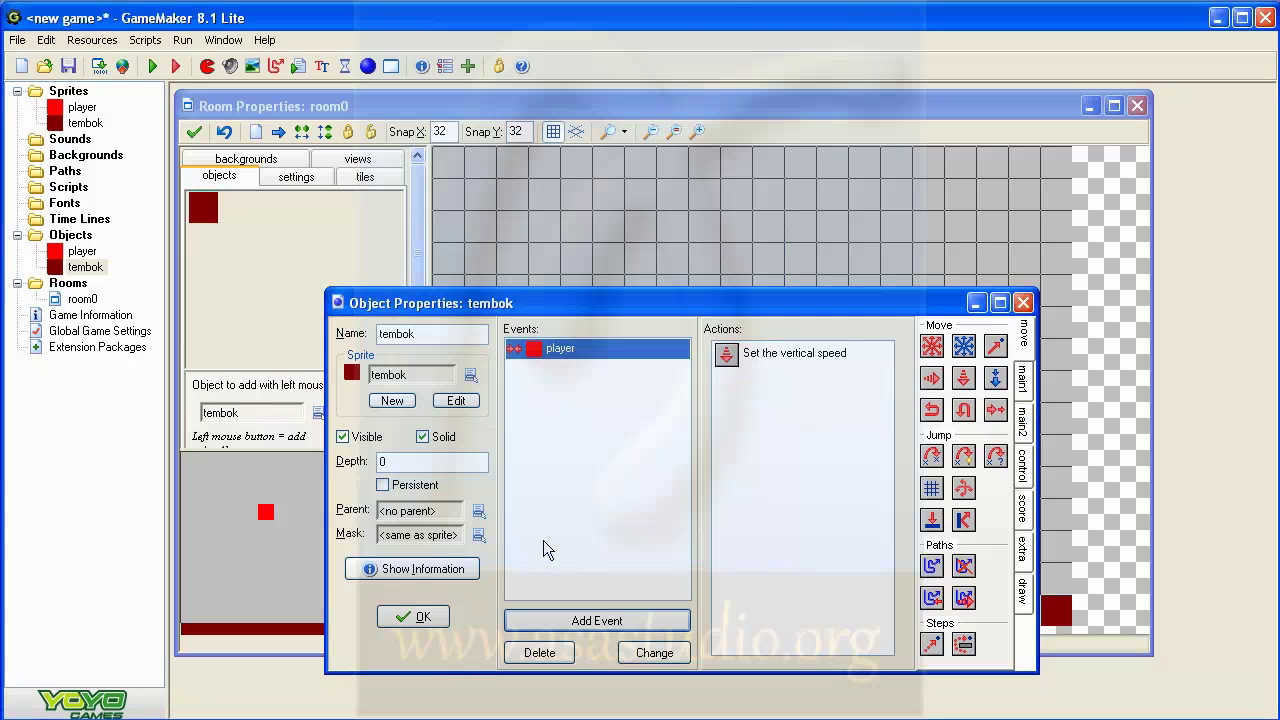
- Test-run the game to check how the player lands on the tembok floor, and close it
{"action": "left_click", "coordinate": [153, 66]}
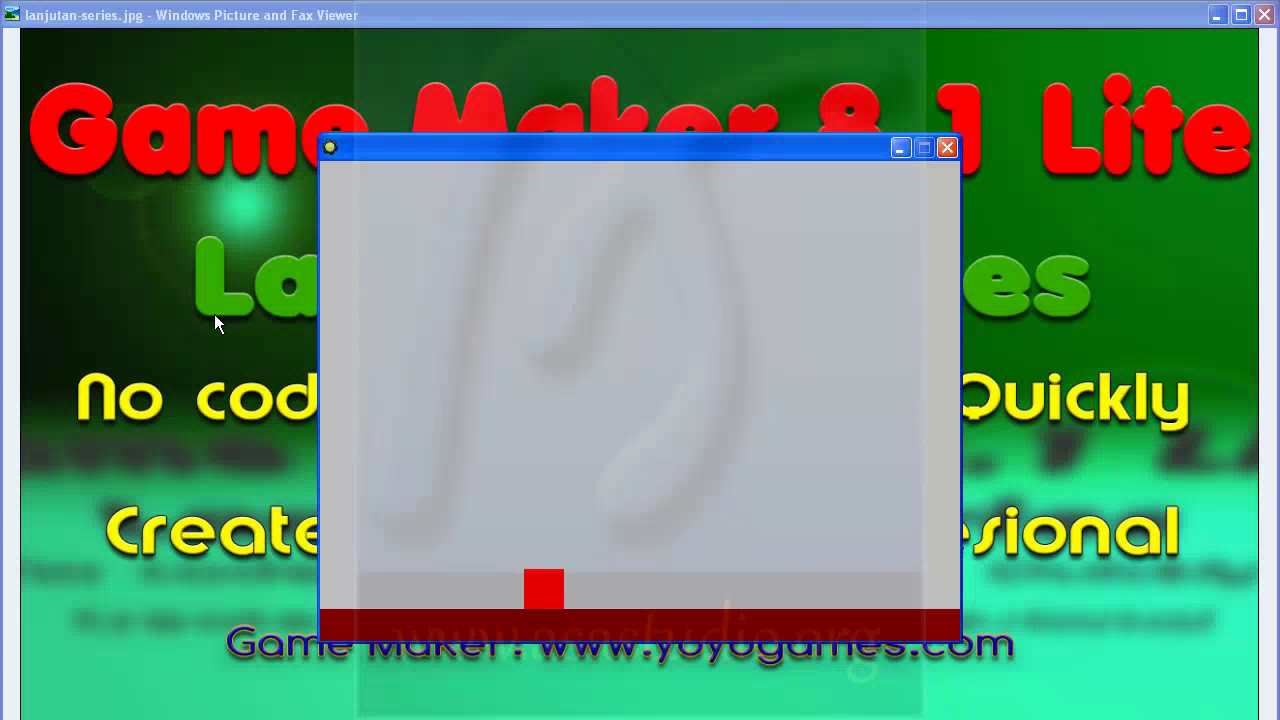
{"action": "left_click", "coordinate": [947, 148]}
{"action": "left_click_drag", "start_coordinate": [648, 300], "coordinate": [616, 172]}
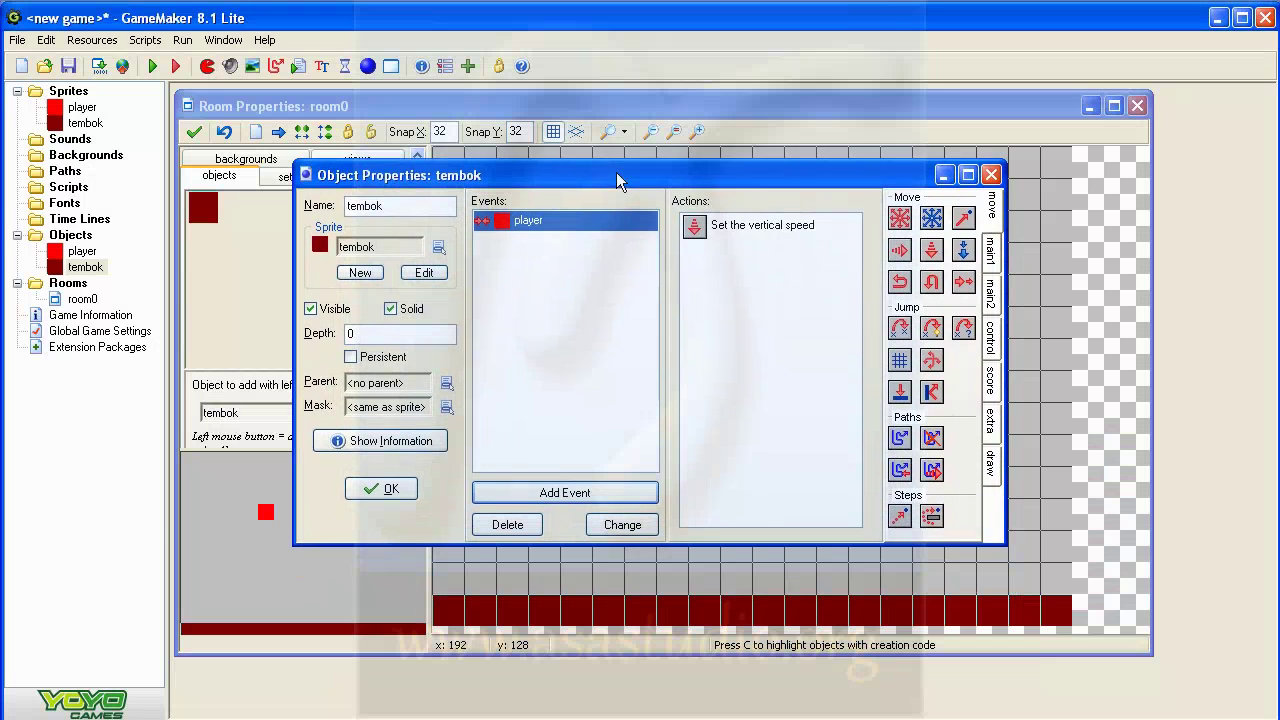